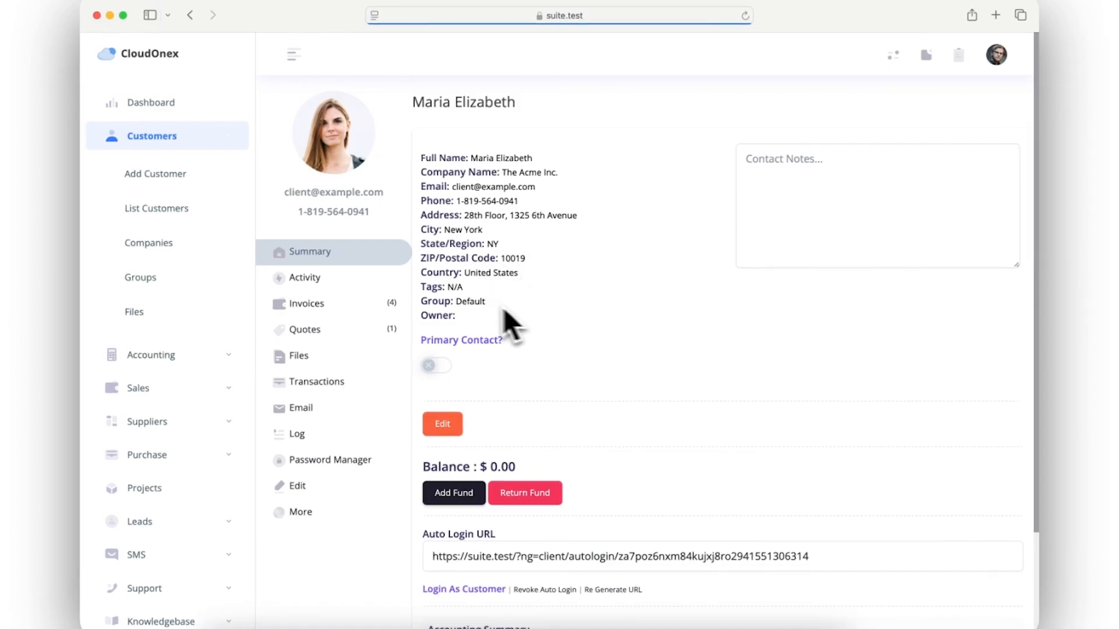
Review each section of the customer's profile, from activity and invoices through the additional details, and return to the summary
left_click(346, 283)
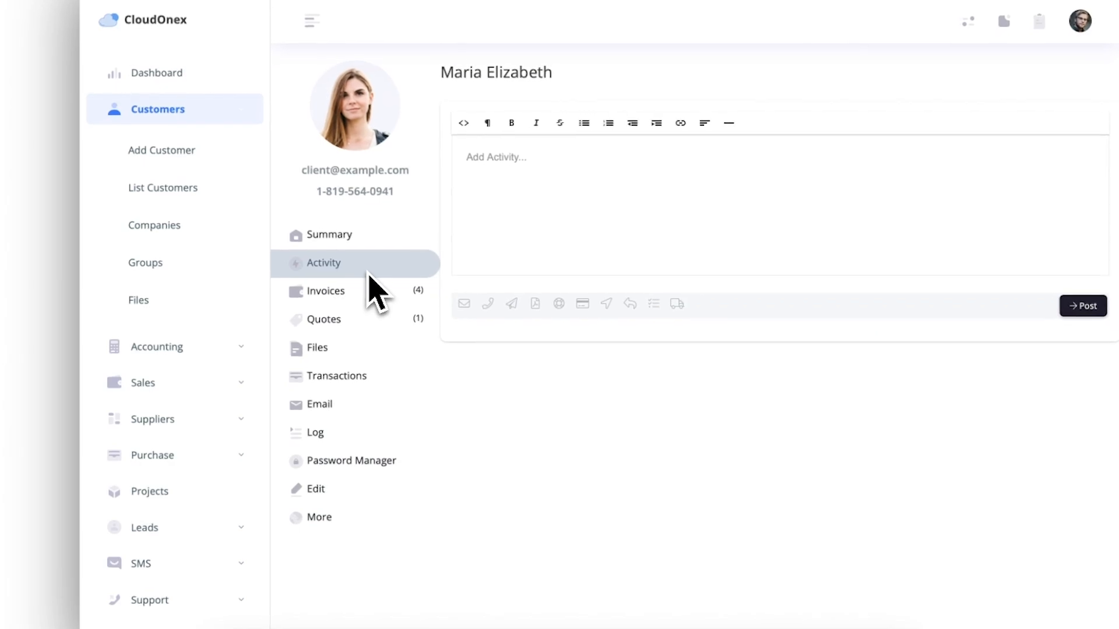
left_click(363, 295)
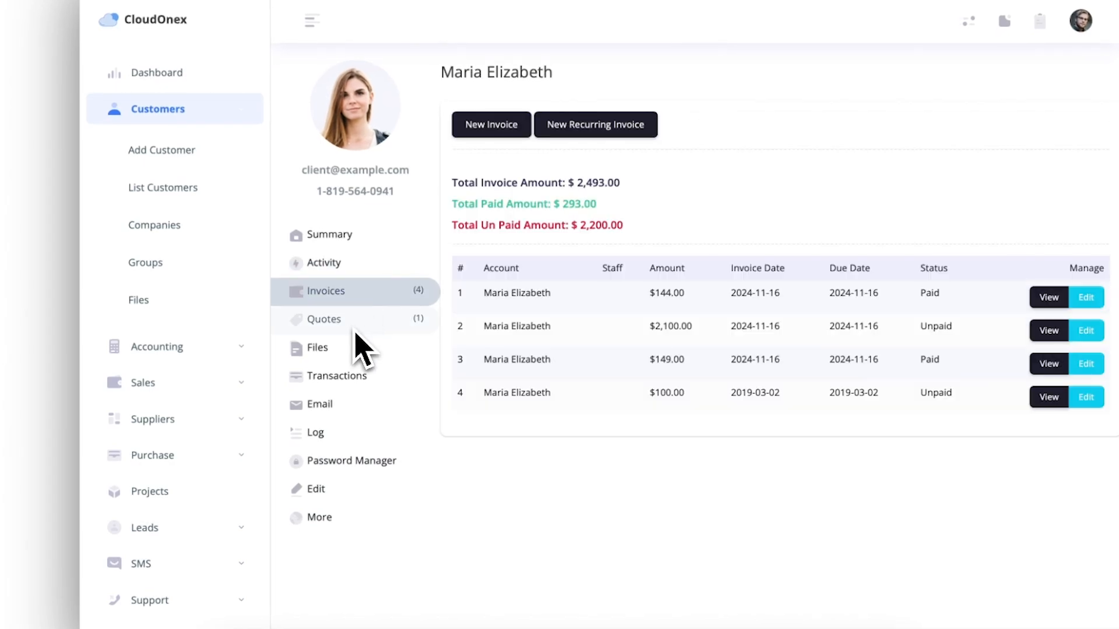
left_click(356, 330)
left_click(352, 350)
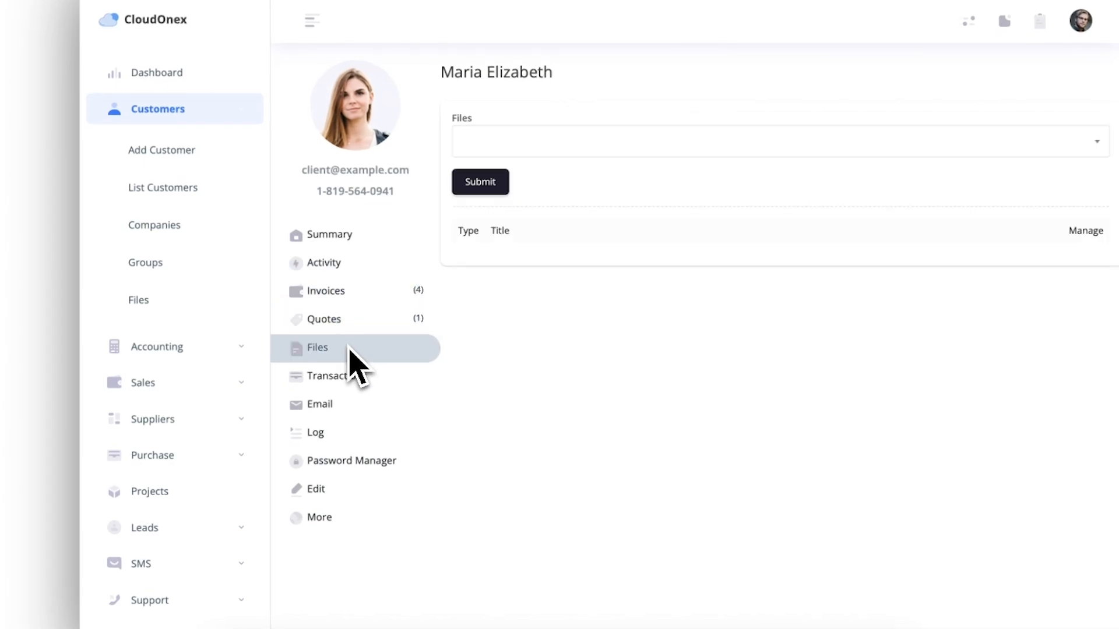
left_click(344, 380)
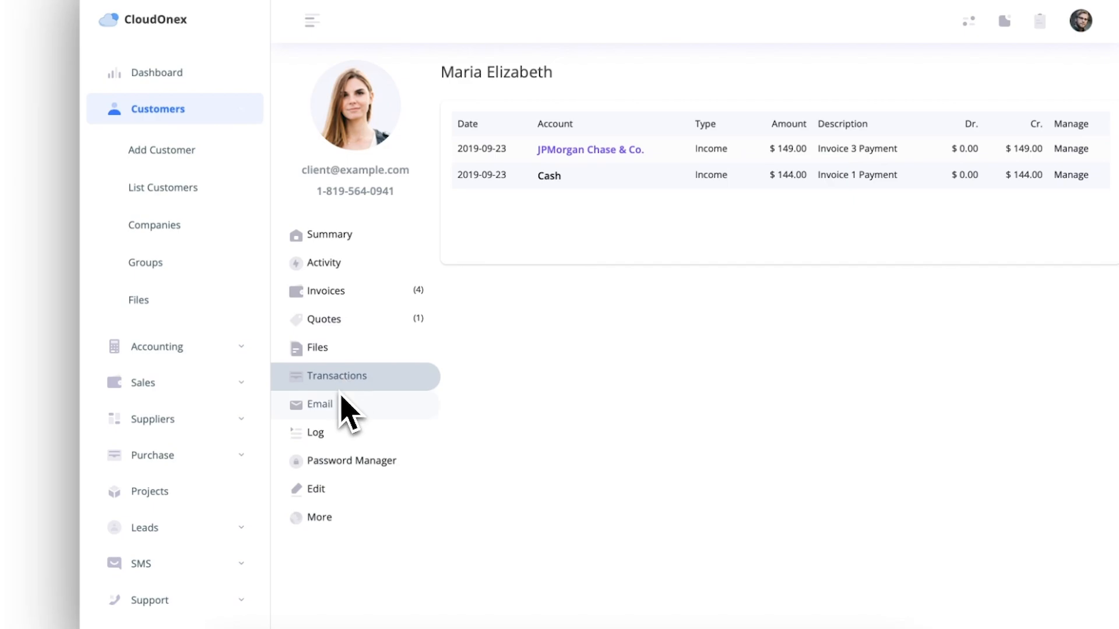
left_click(343, 403)
left_click(335, 430)
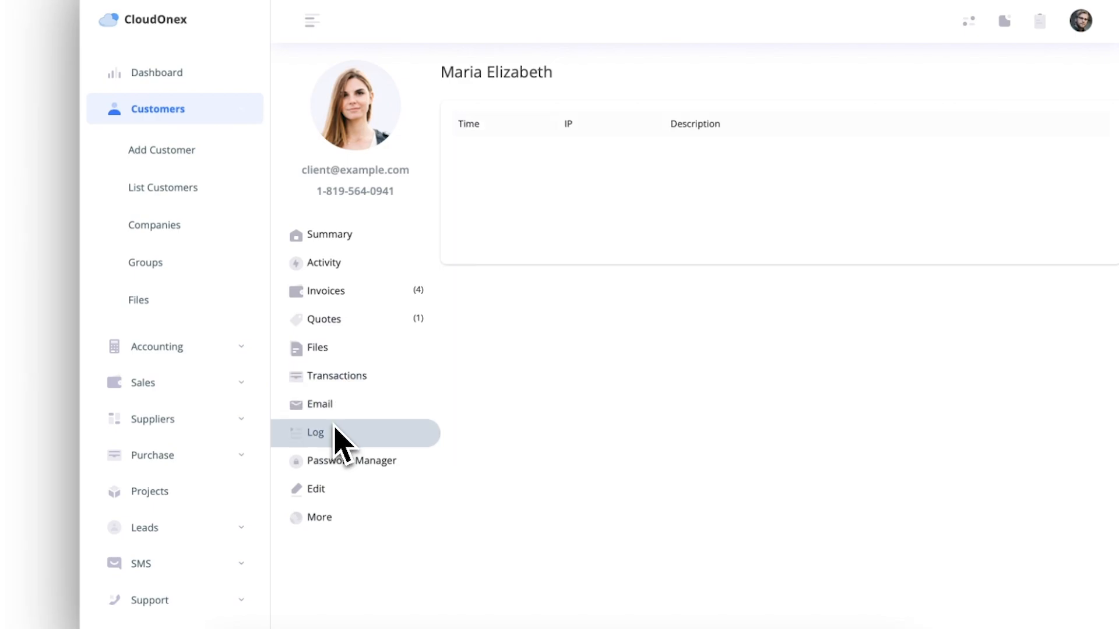
left_click(338, 465)
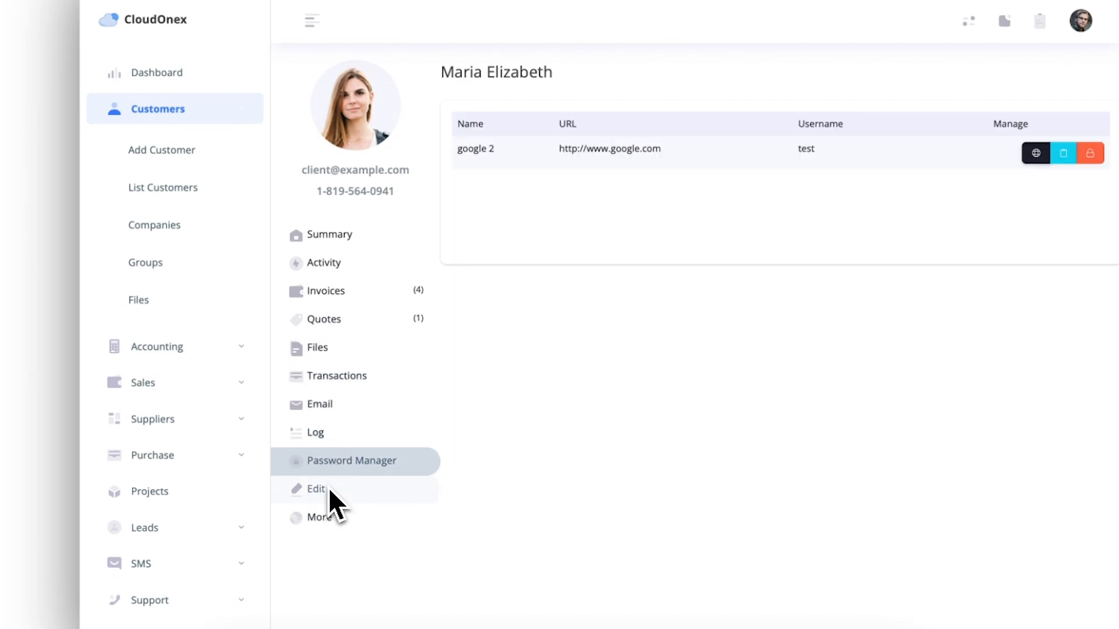
left_click(328, 488)
left_click(327, 525)
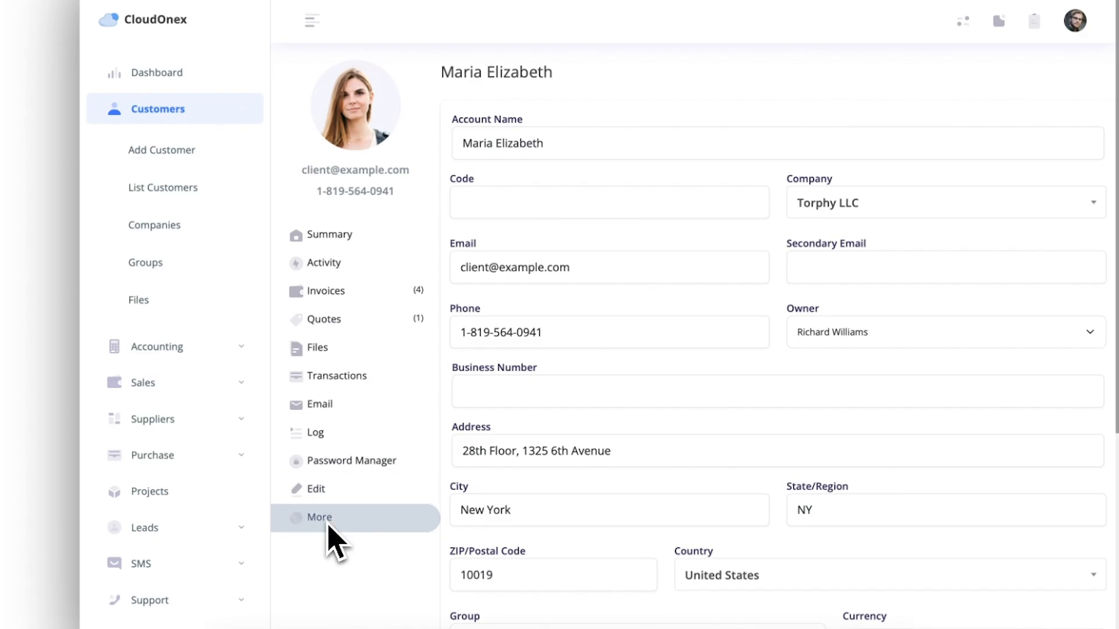
left_click(327, 237)
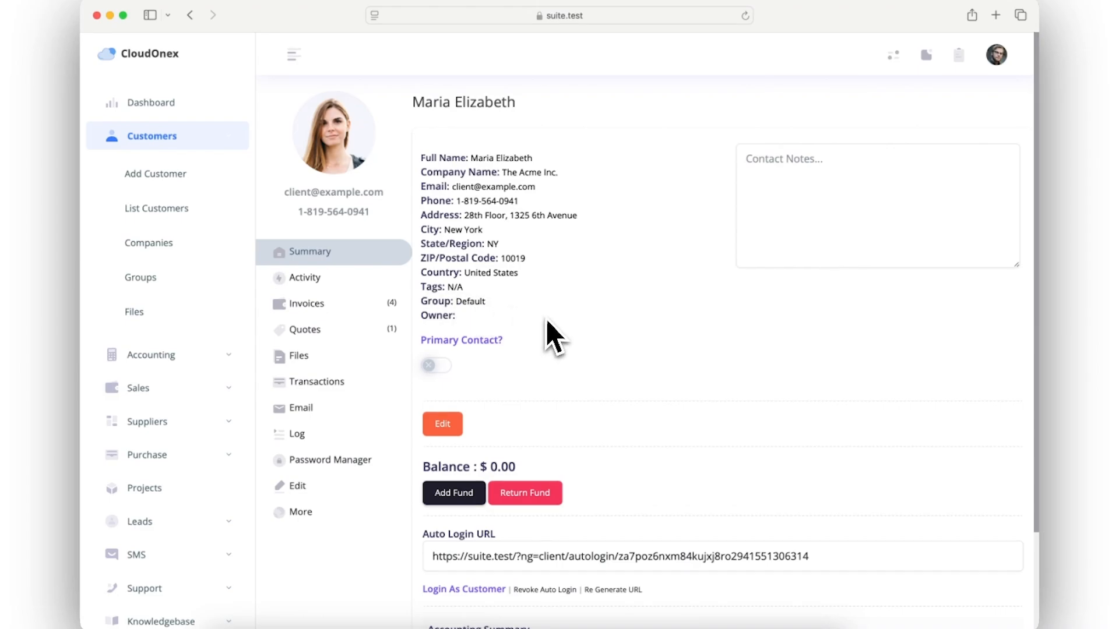
Add a fund of 100 to the customer's balance
left_click(469, 493)
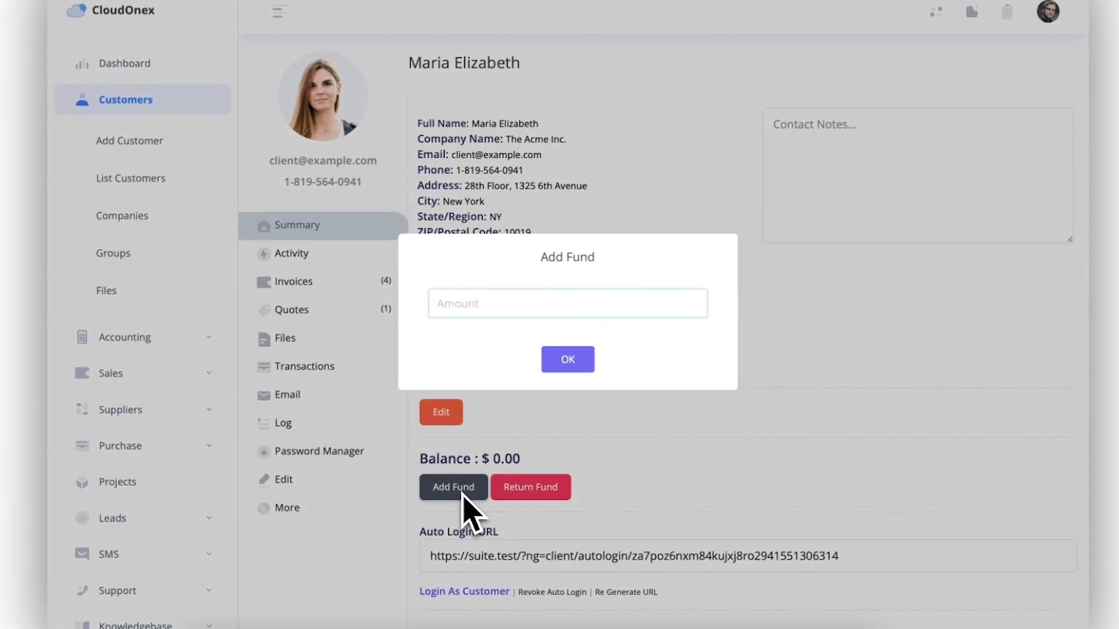
type("100")
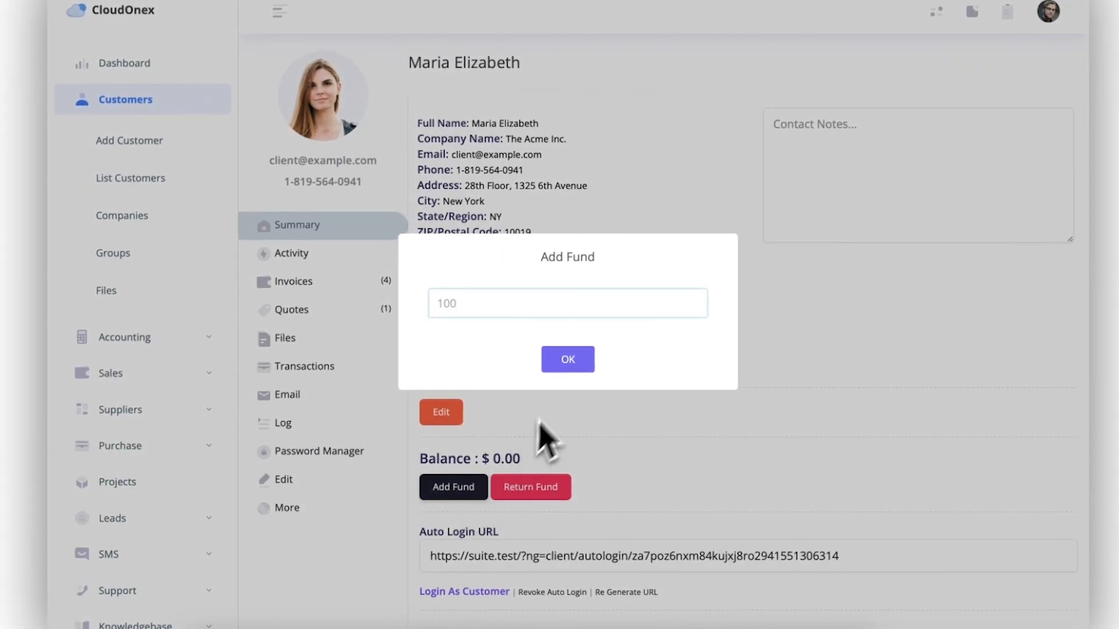
key("Return")
scroll(568, 369, "down", 2)
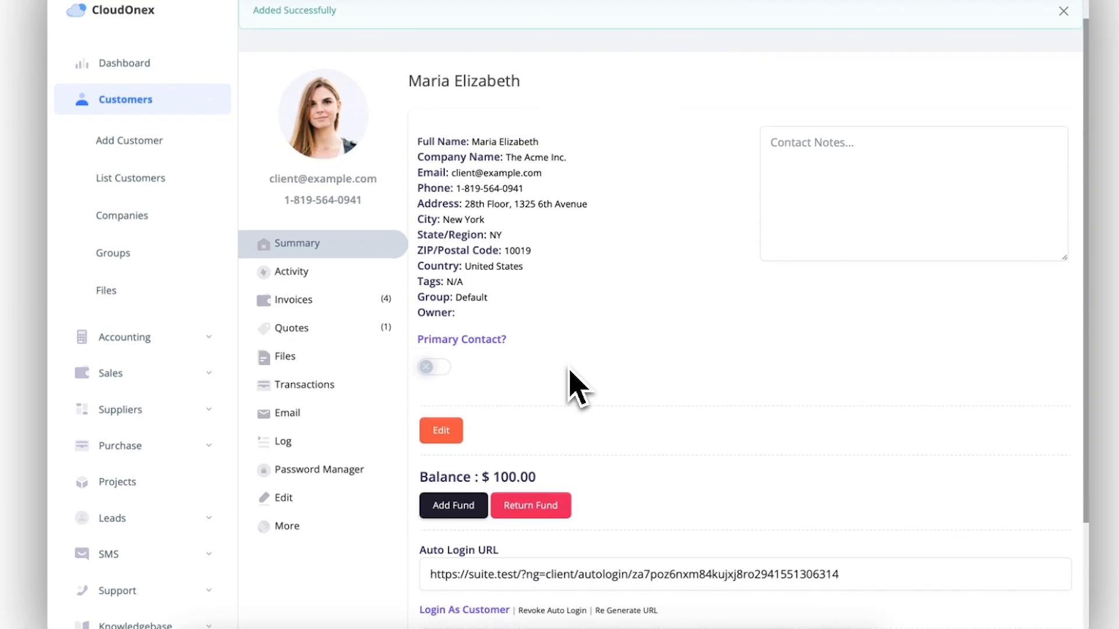
scroll(569, 369, "up", 1)
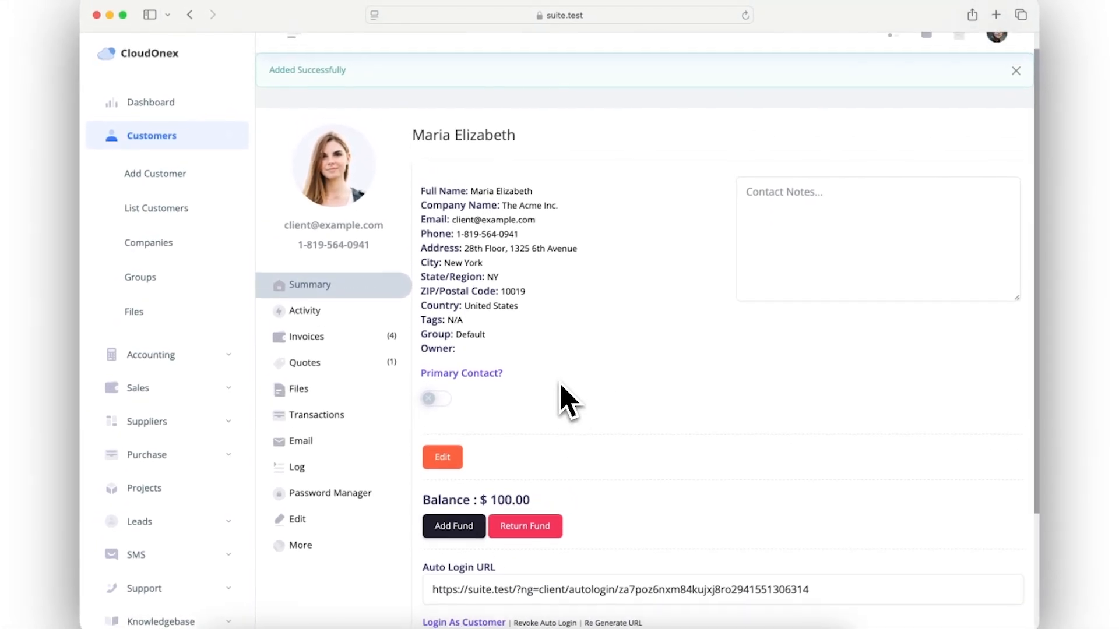
Revoke the customer's auto login URL
scroll(563, 400, "down", 2)
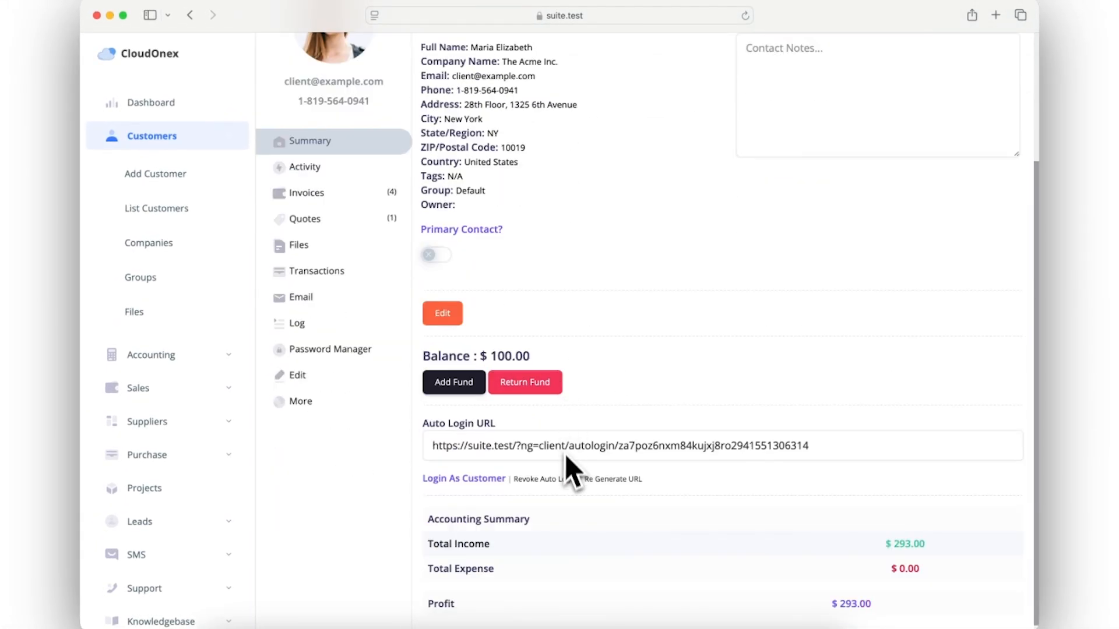
left_click(554, 479)
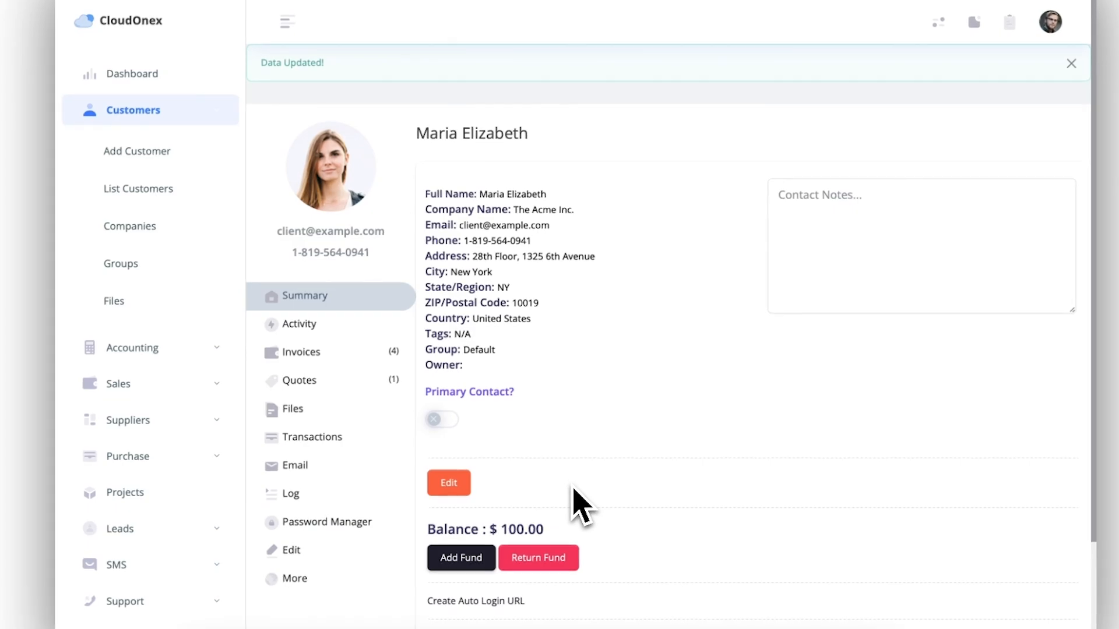
Create a new auto login URL for the customer and regenerate it
scroll(572, 502, "down", 2)
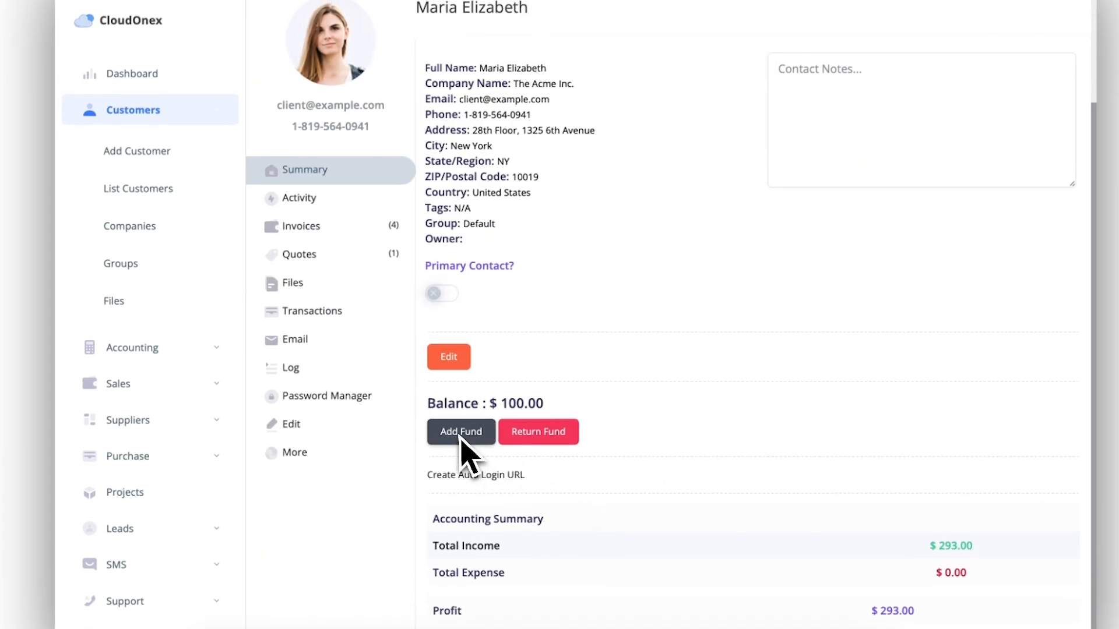
left_click(480, 476)
scroll(482, 483, "down", 3)
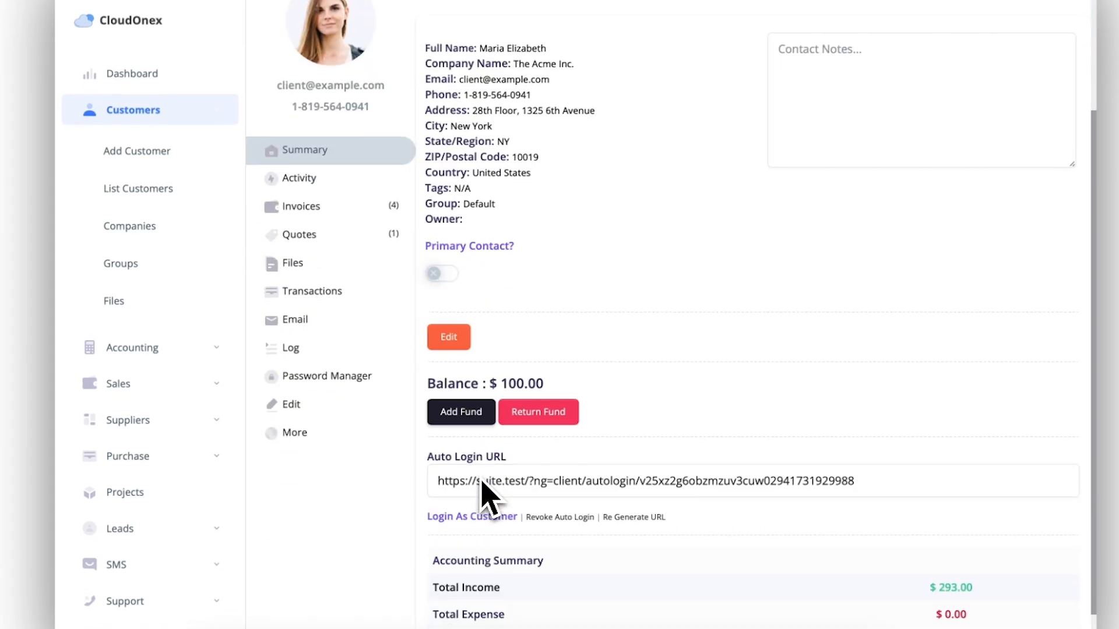
left_click(631, 519)
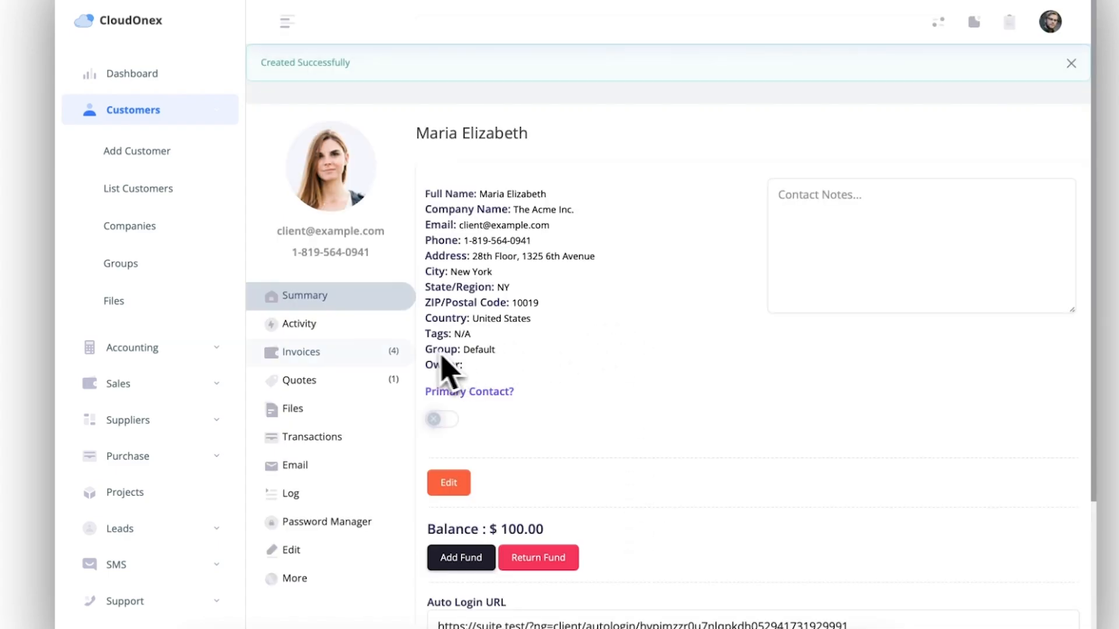
Post the activity "Discussion about a new quote..." on the customer's profile
left_click(319, 324)
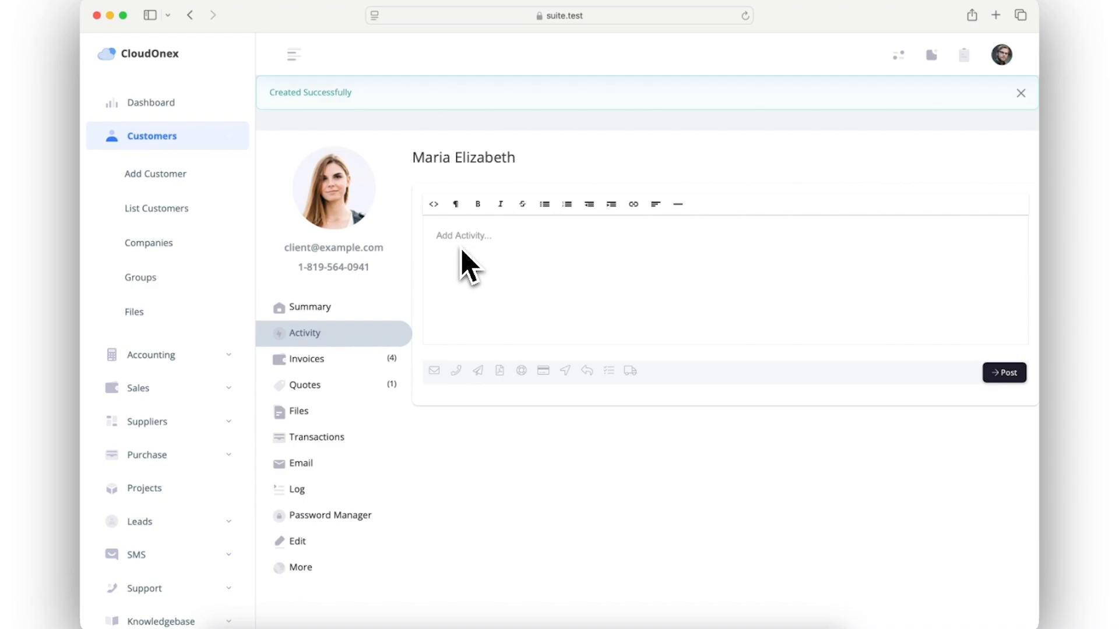
left_click(462, 250)
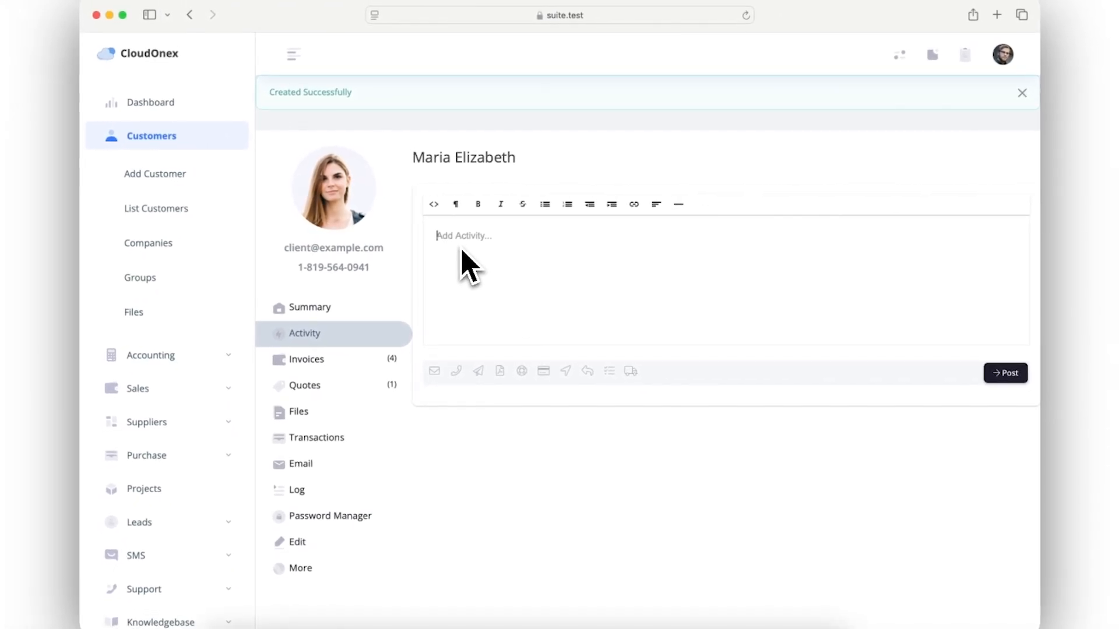
type("Dis")
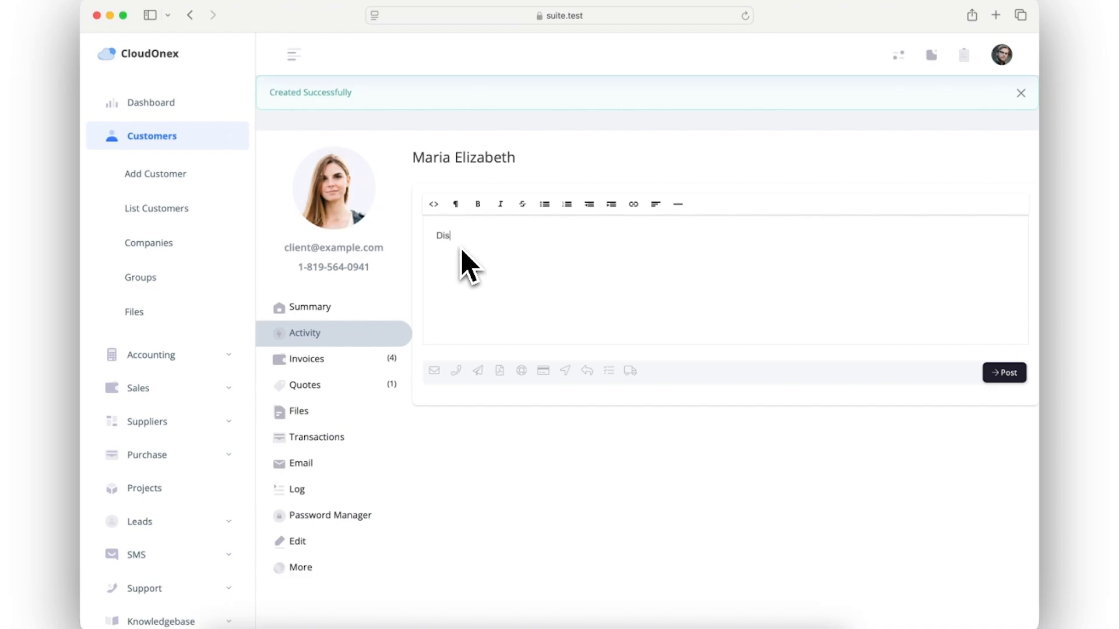
type("cussion about ")
type("a nn")
type("ote...")
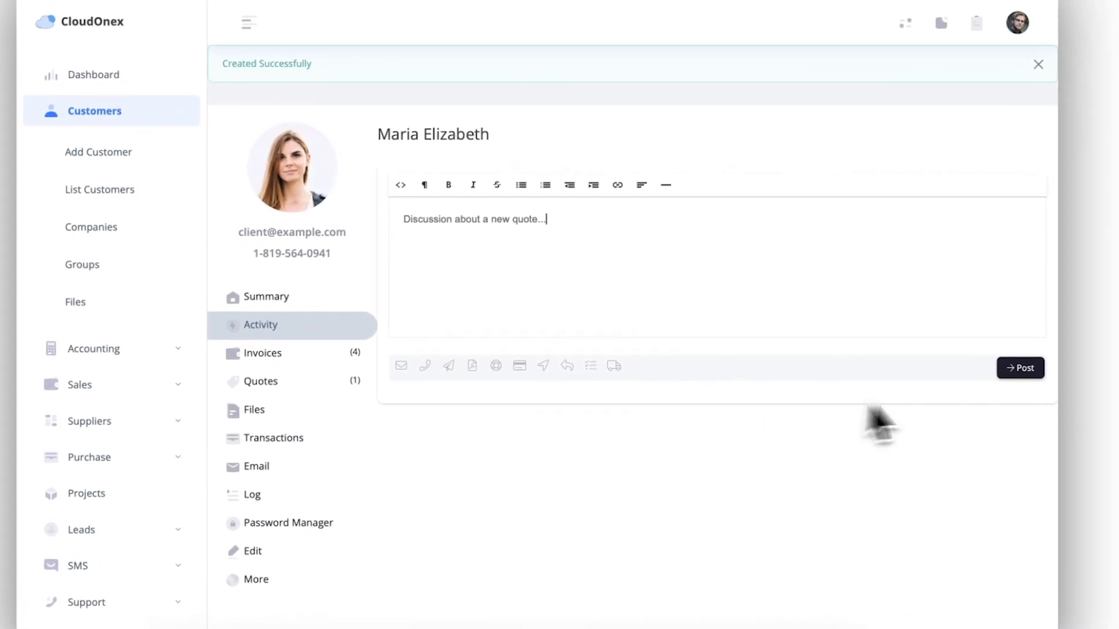
left_click(1020, 366)
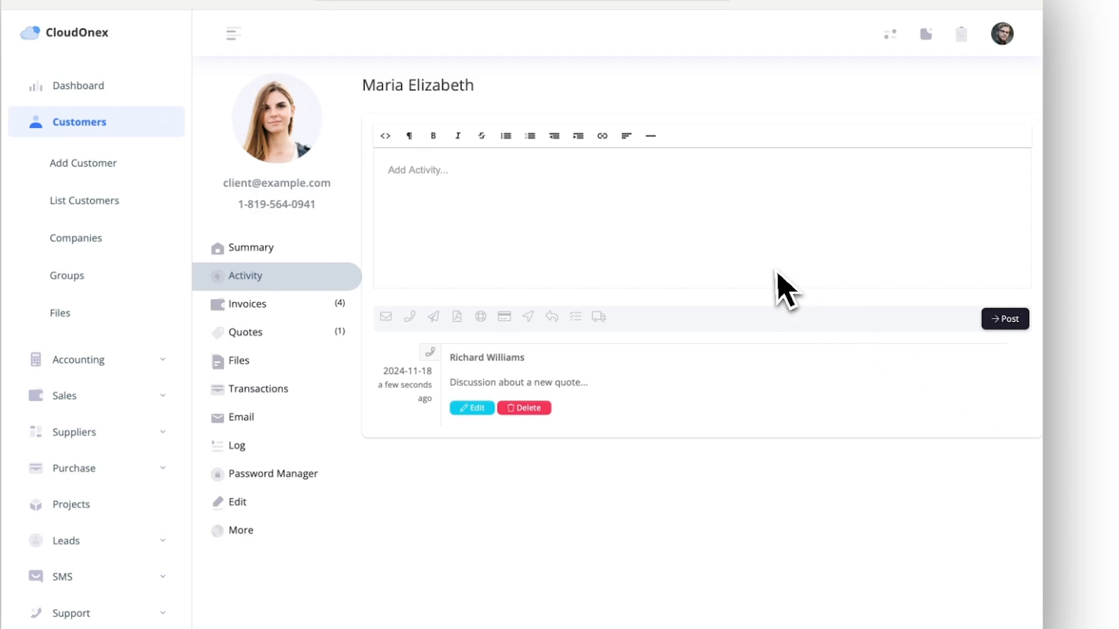
View the customer's email form and posted activity, and go back to the profile summary
left_click(531, 220)
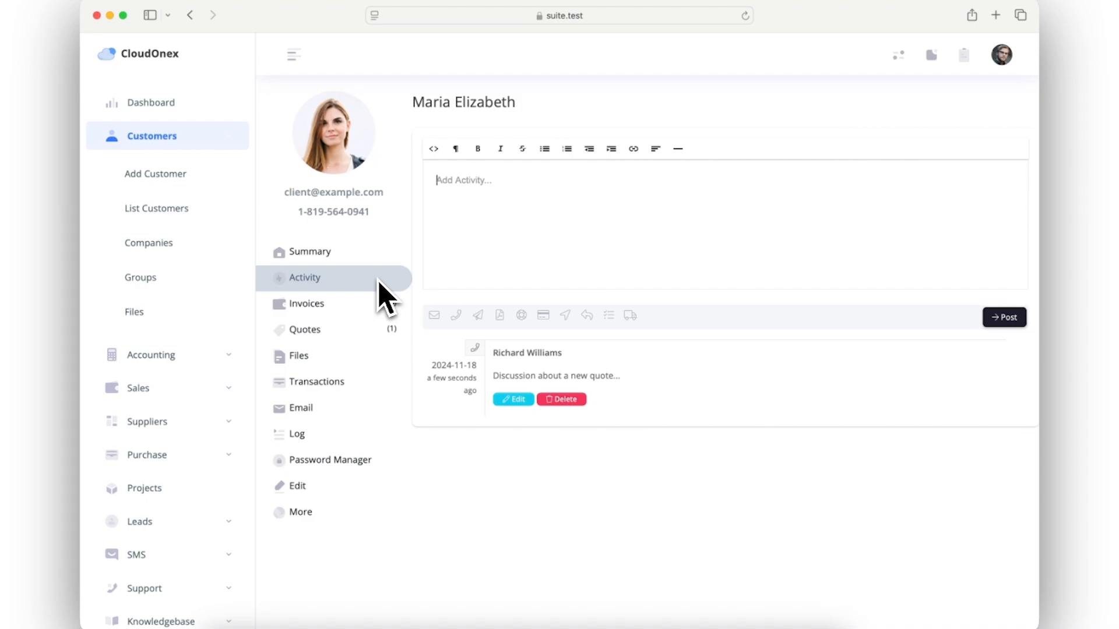
left_click(333, 408)
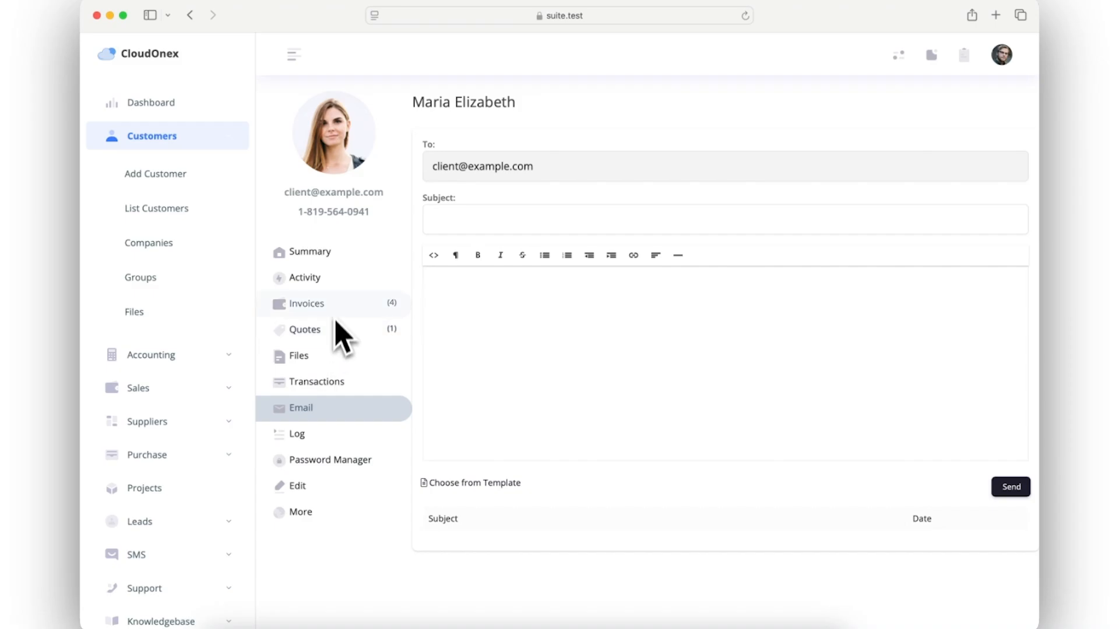
left_click(342, 287)
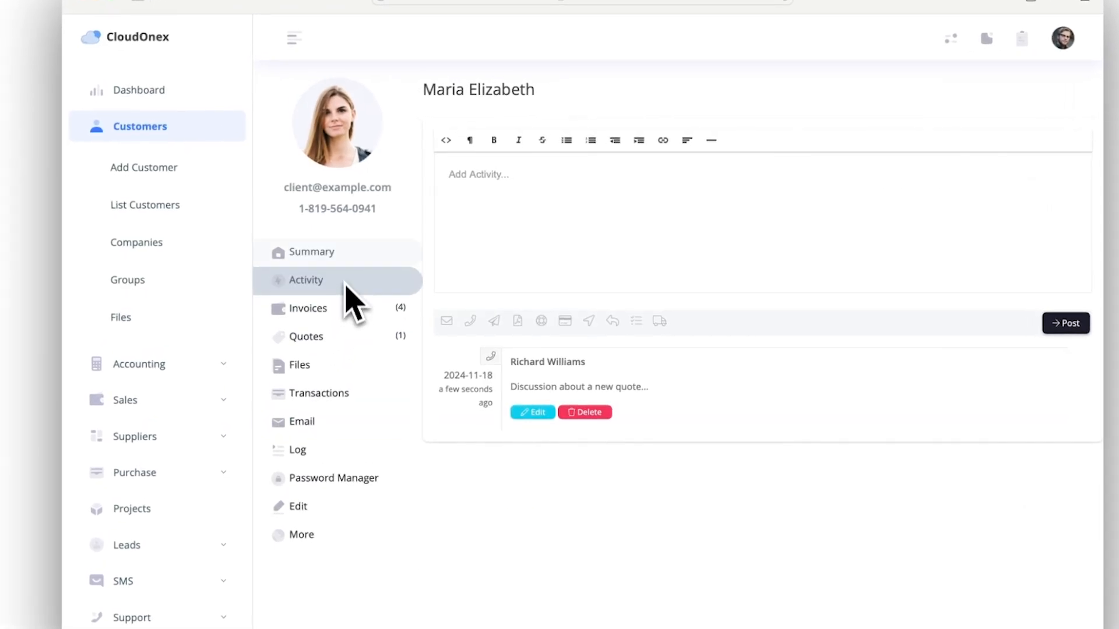
left_click(348, 255)
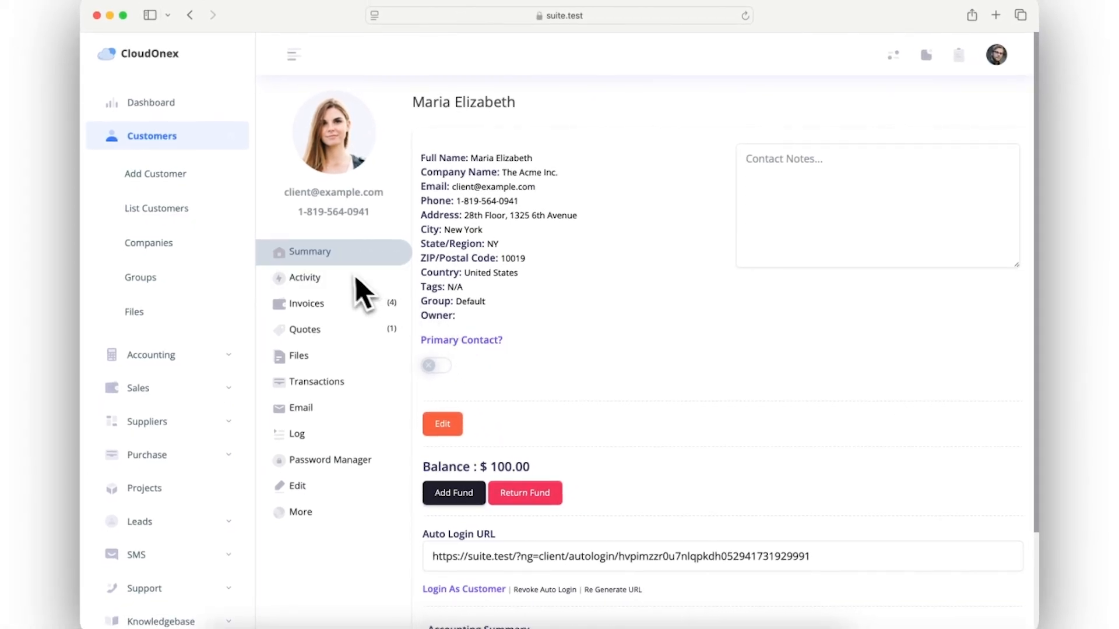
Open the customer list and filter it by the Default group
left_click(175, 211)
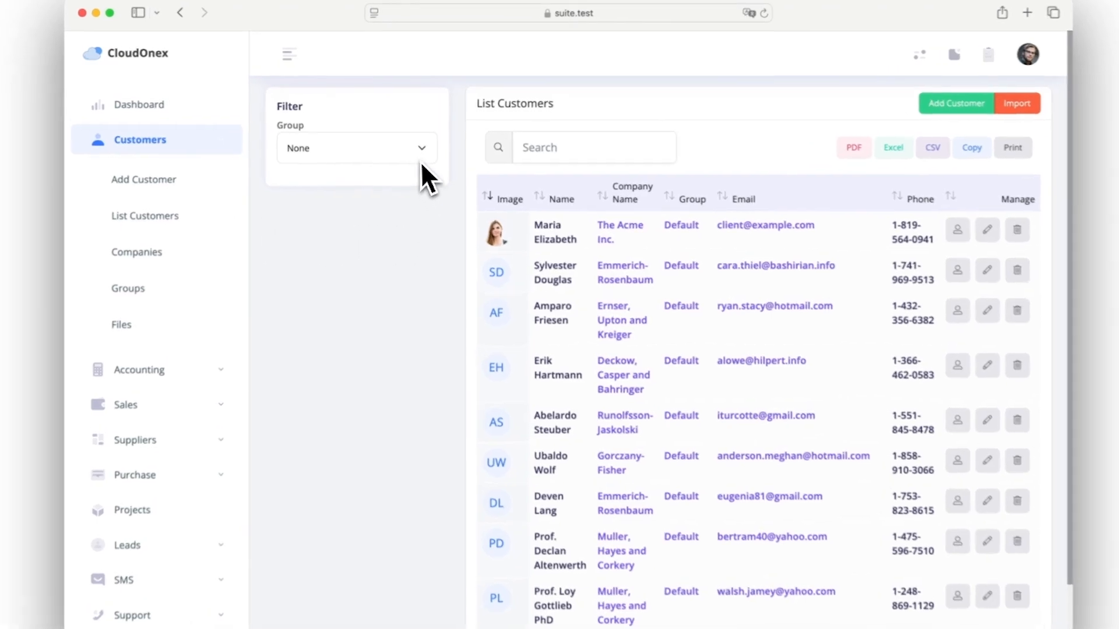
left_click(421, 157)
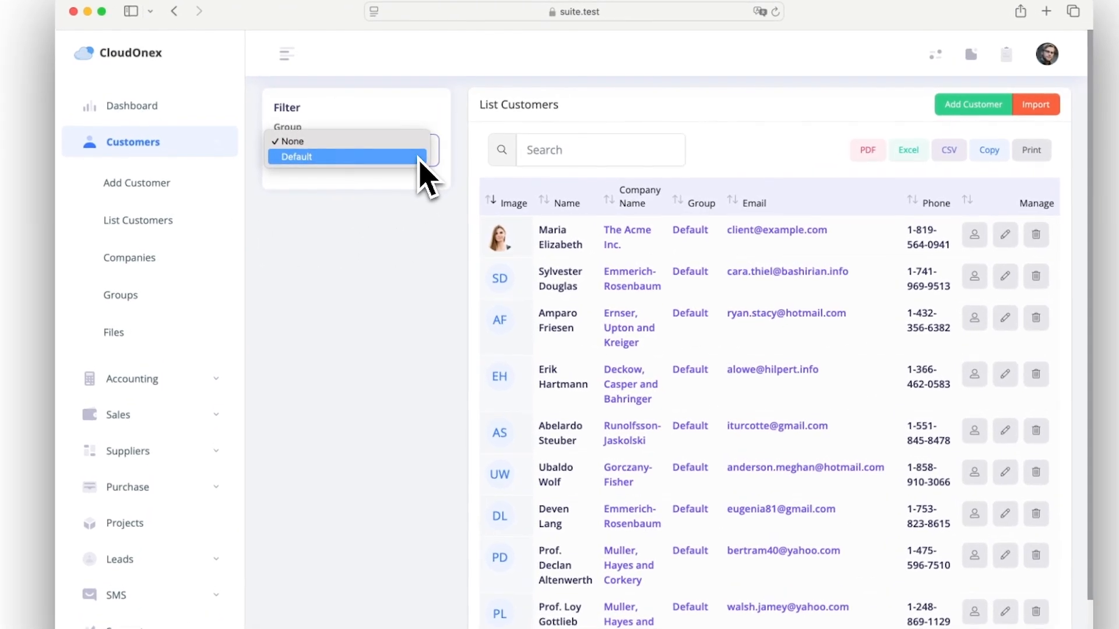
left_click(412, 155)
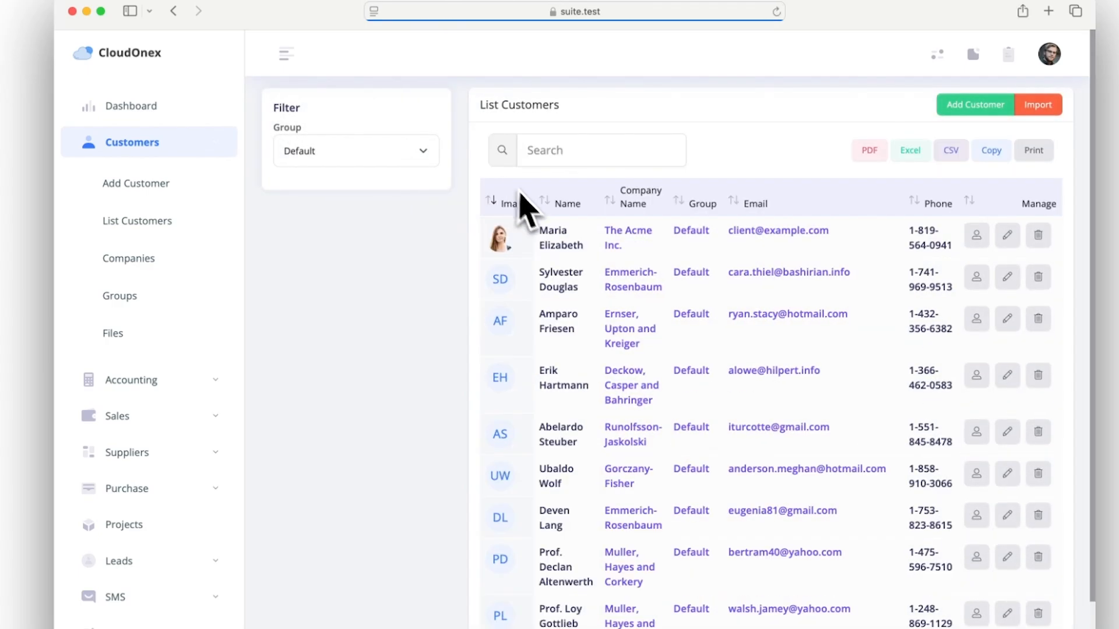
Open the profile of the customer from The Acme Inc. and check its file selection in the files section
left_click(551, 247)
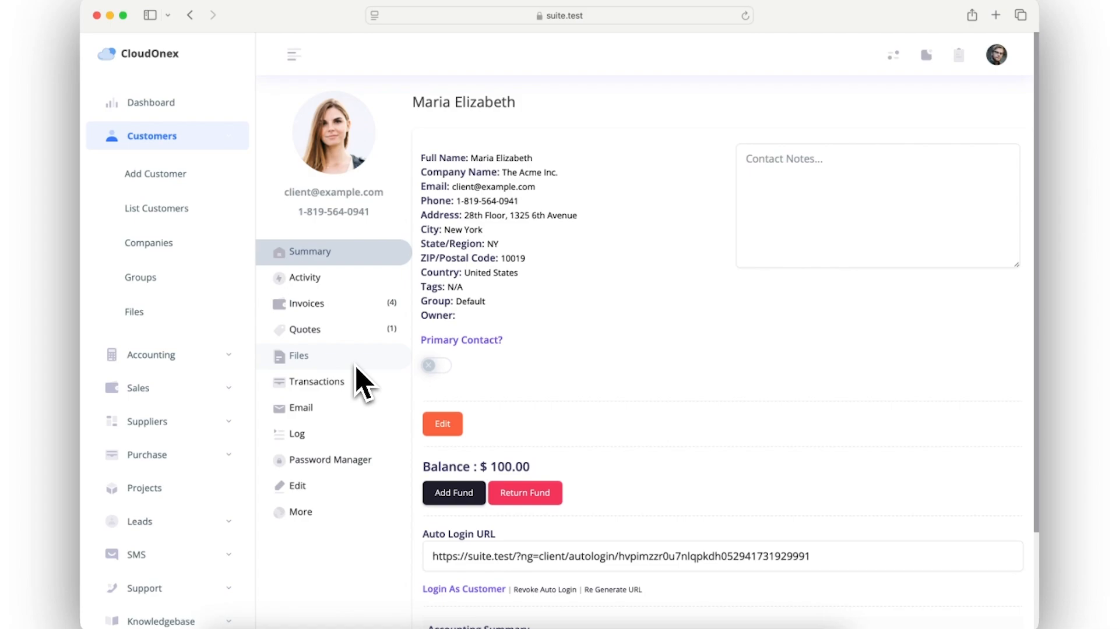
left_click(353, 362)
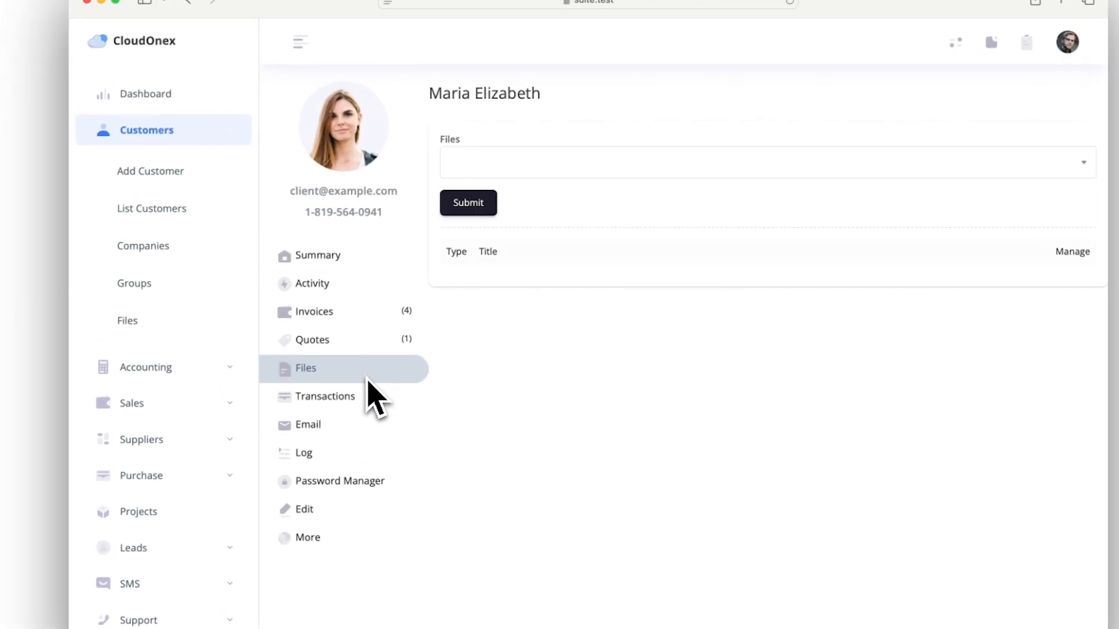
left_click(468, 164)
left_click(468, 164)
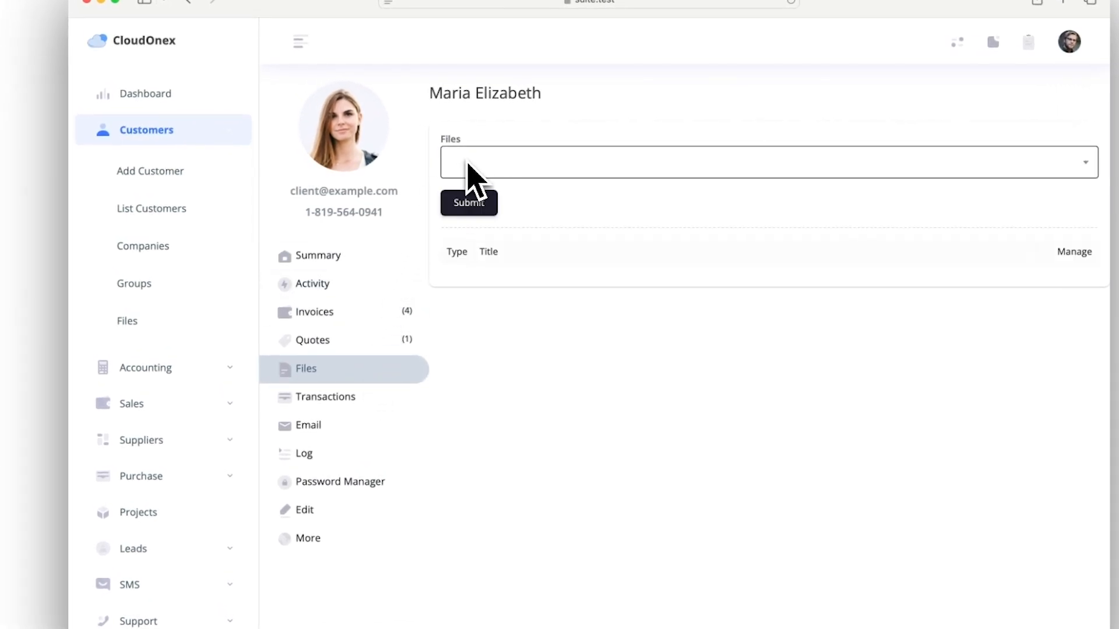
View the customer's $144.00 invoice and show its WhatsApp message options
left_click(342, 313)
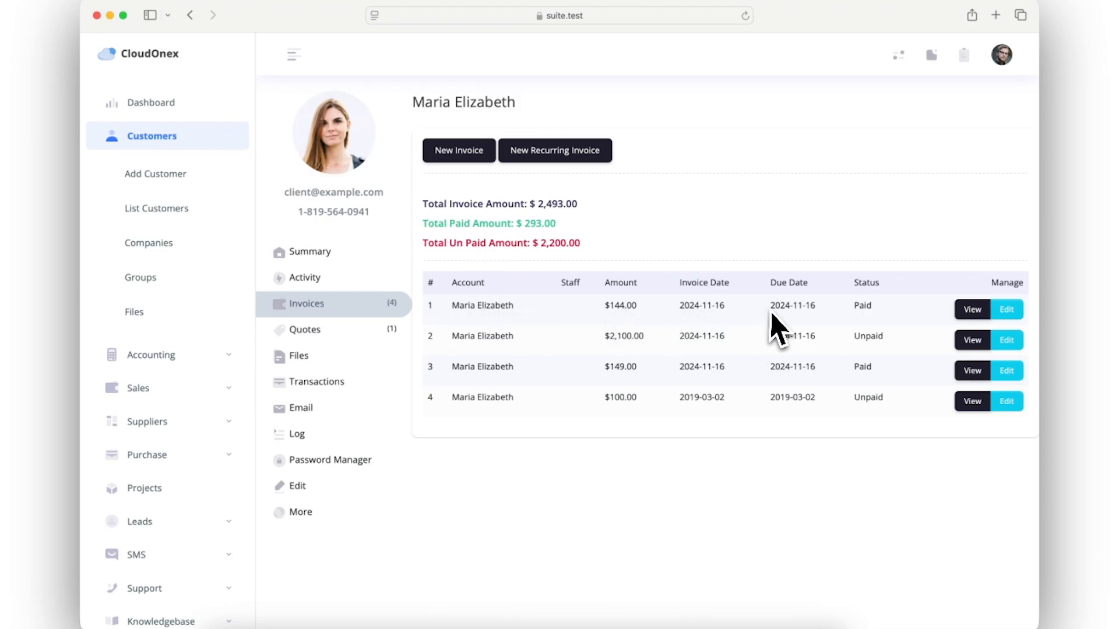
left_click(972, 309)
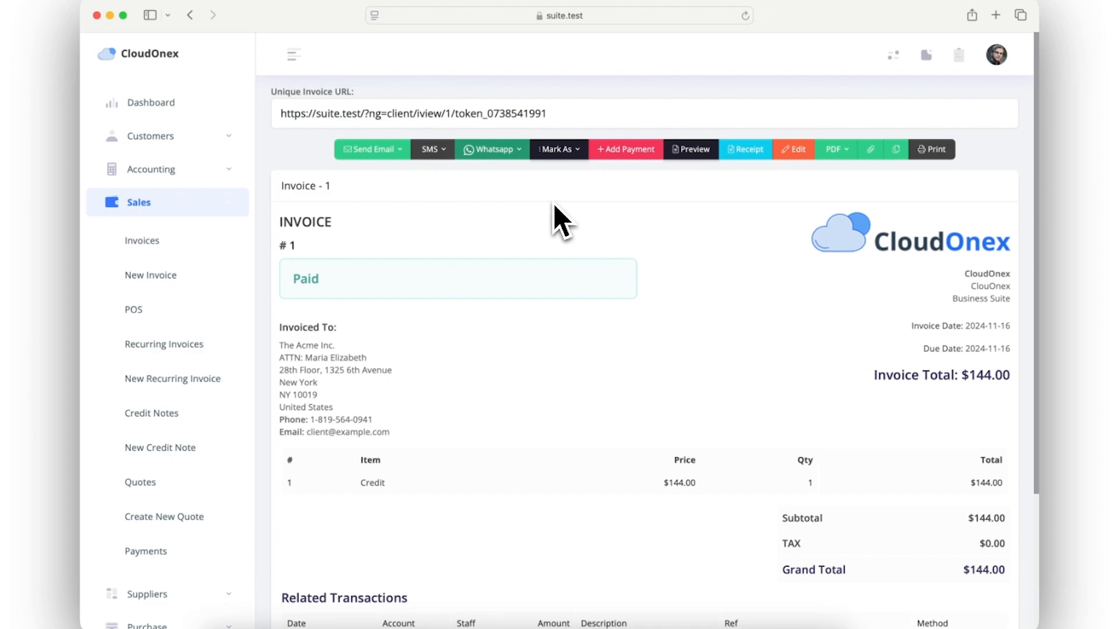
left_click(507, 152)
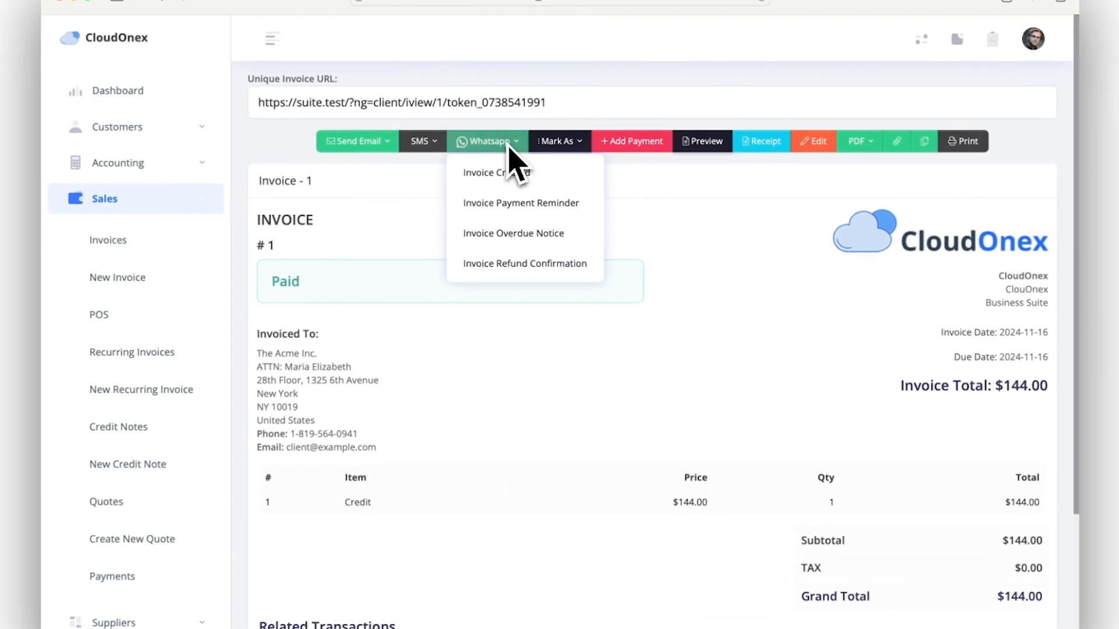
Review the Invoice Created SMS message for the $144.00 invoice and close it without sending
left_click(507, 150)
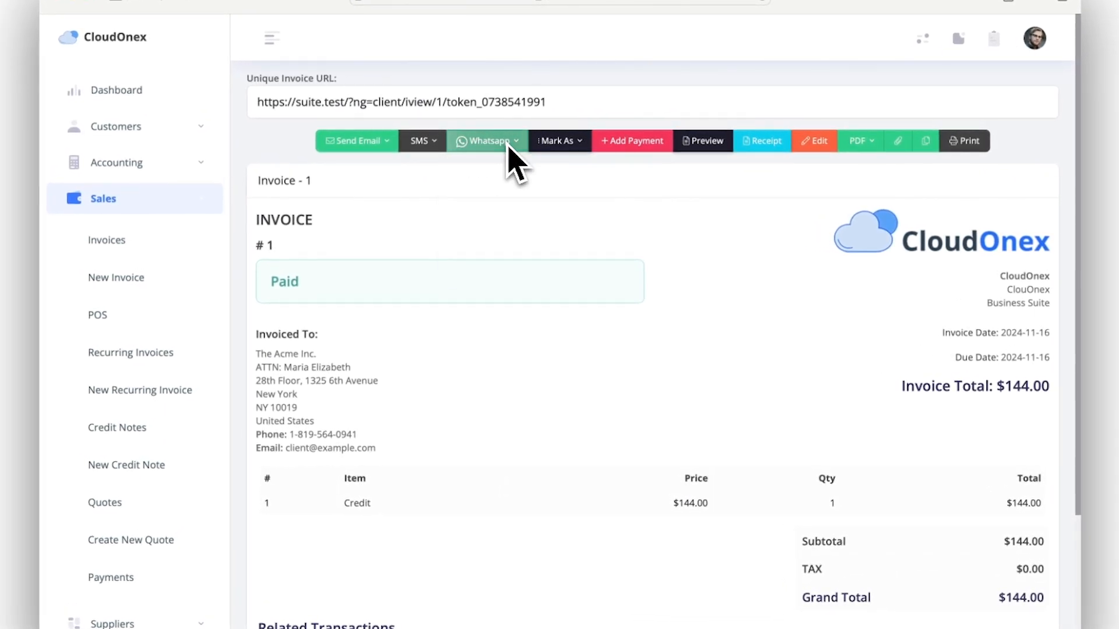
left_click(433, 145)
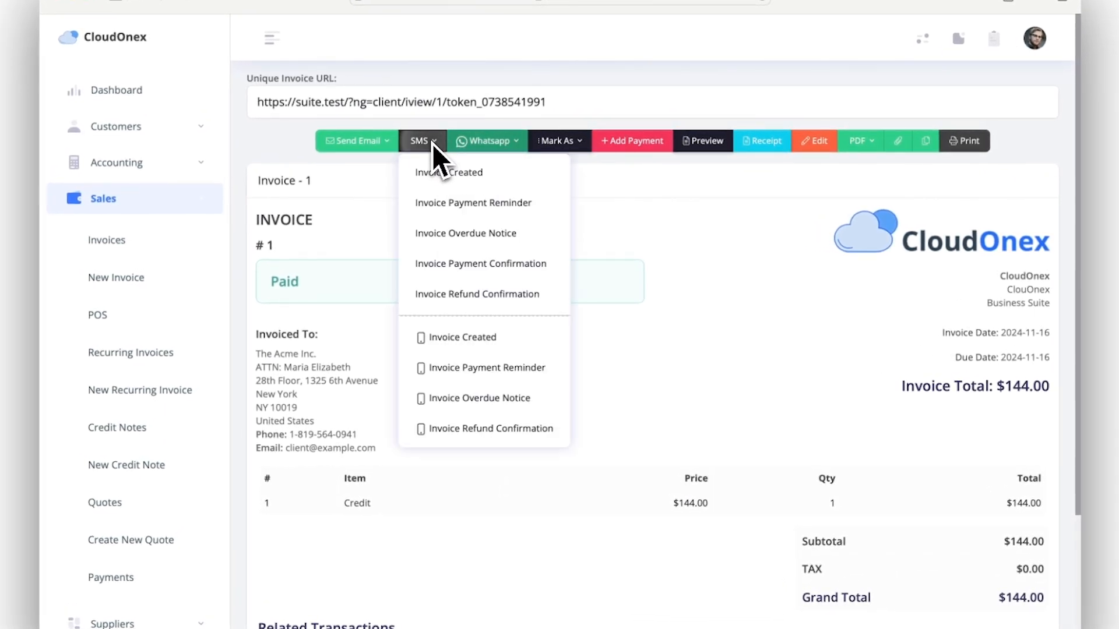
left_click(443, 178)
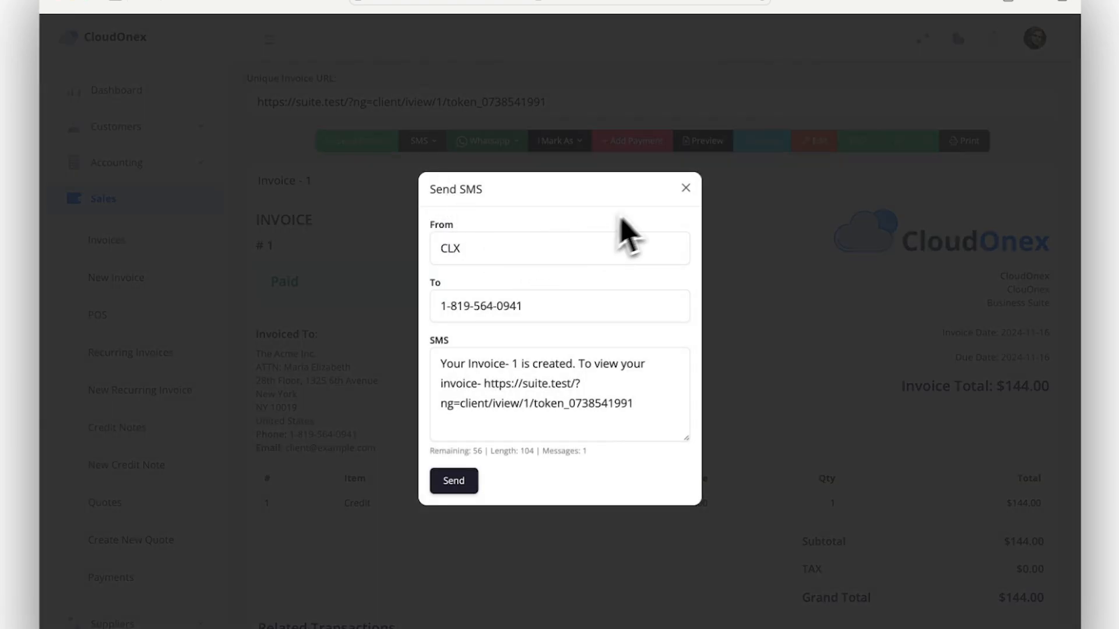
left_click(685, 195)
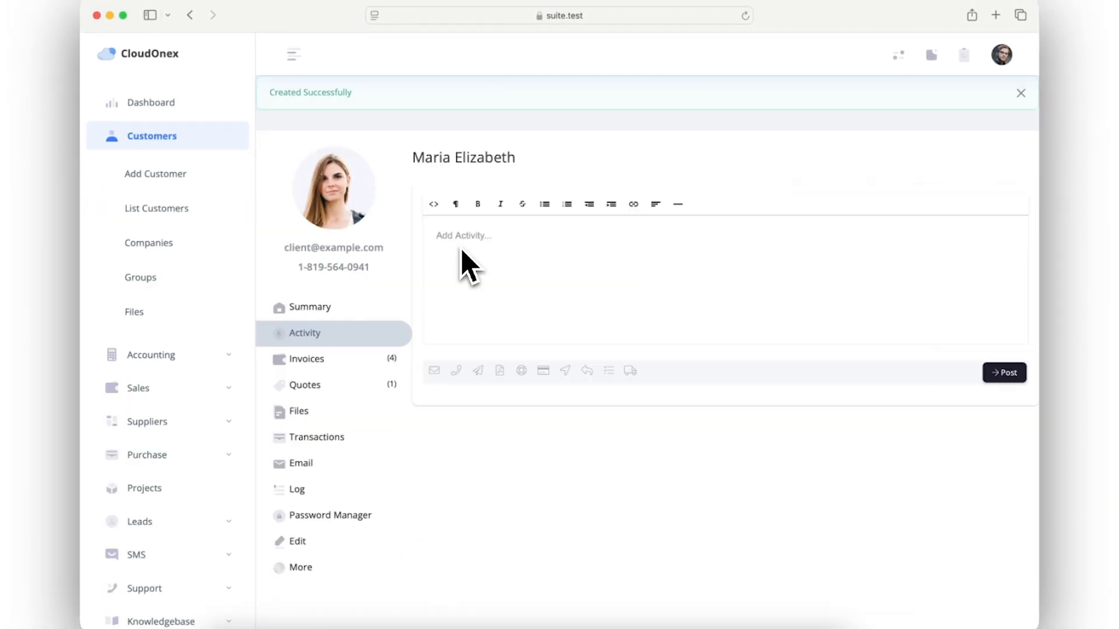
Post the activity "Discussion about a new quote..." as a phone call on the customer's profile
type("Discussion about a new quote...")
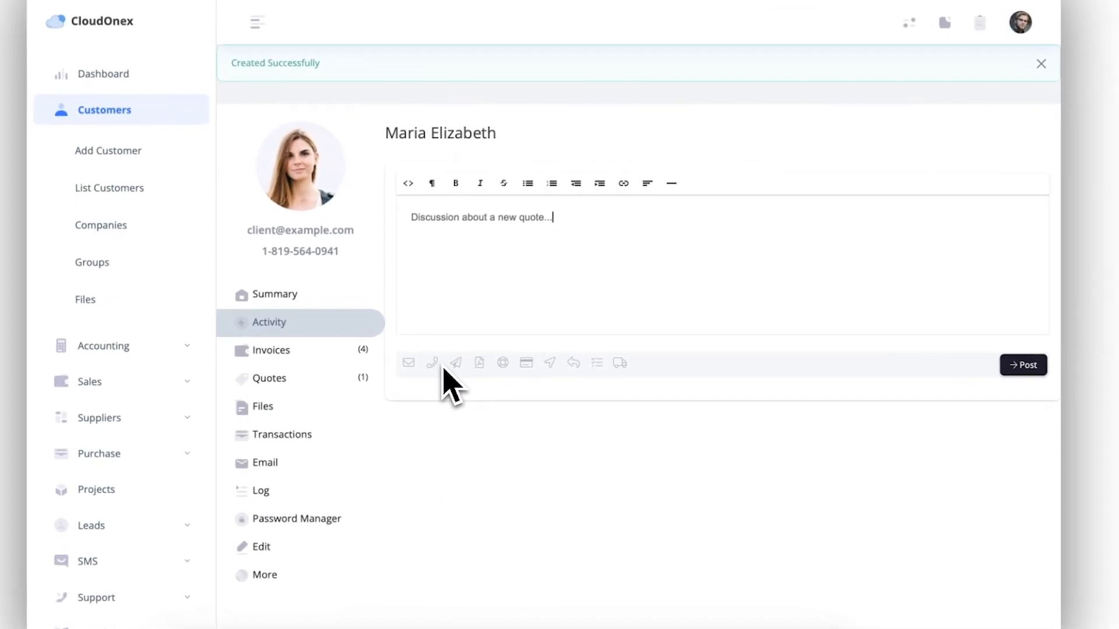
left_click(1024, 365)
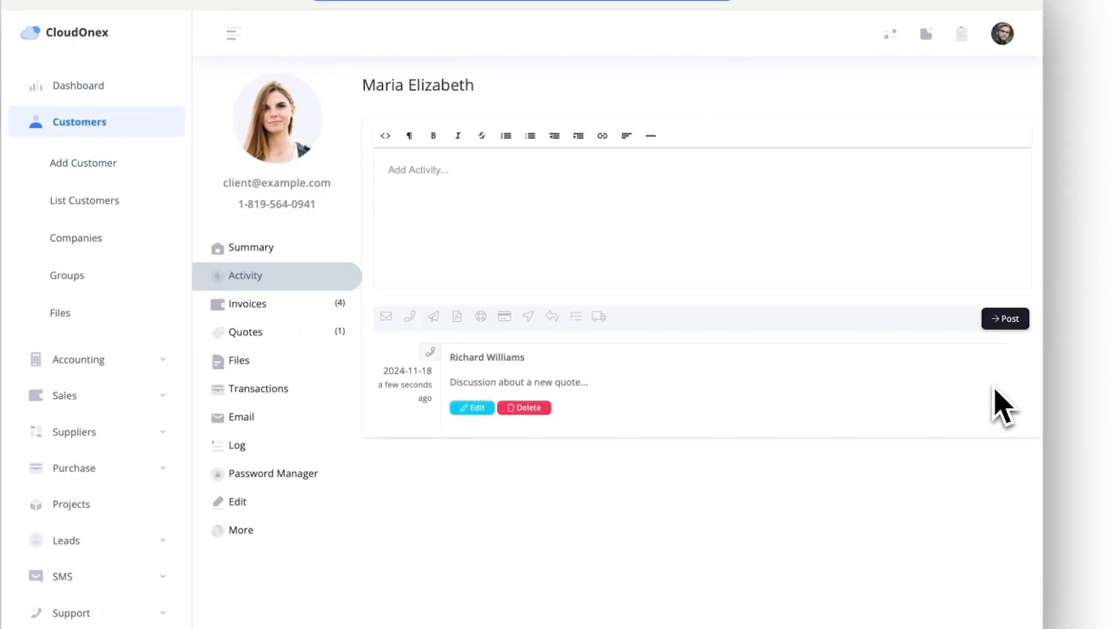
left_click(536, 236)
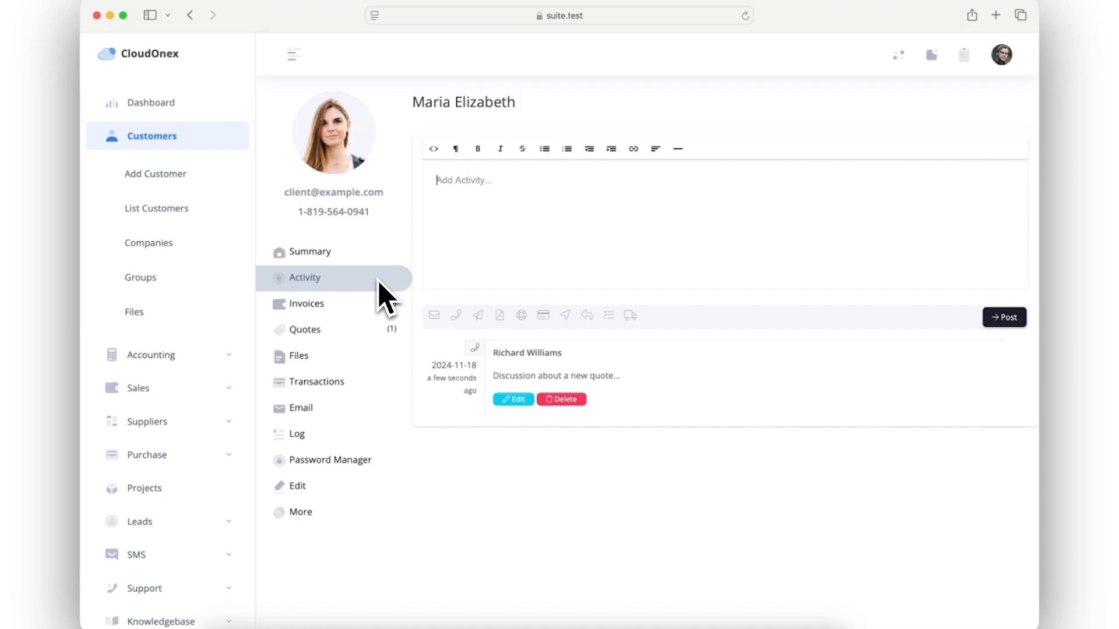
View the customer's email form, and check the file selection in the profile's files section
left_click(332, 410)
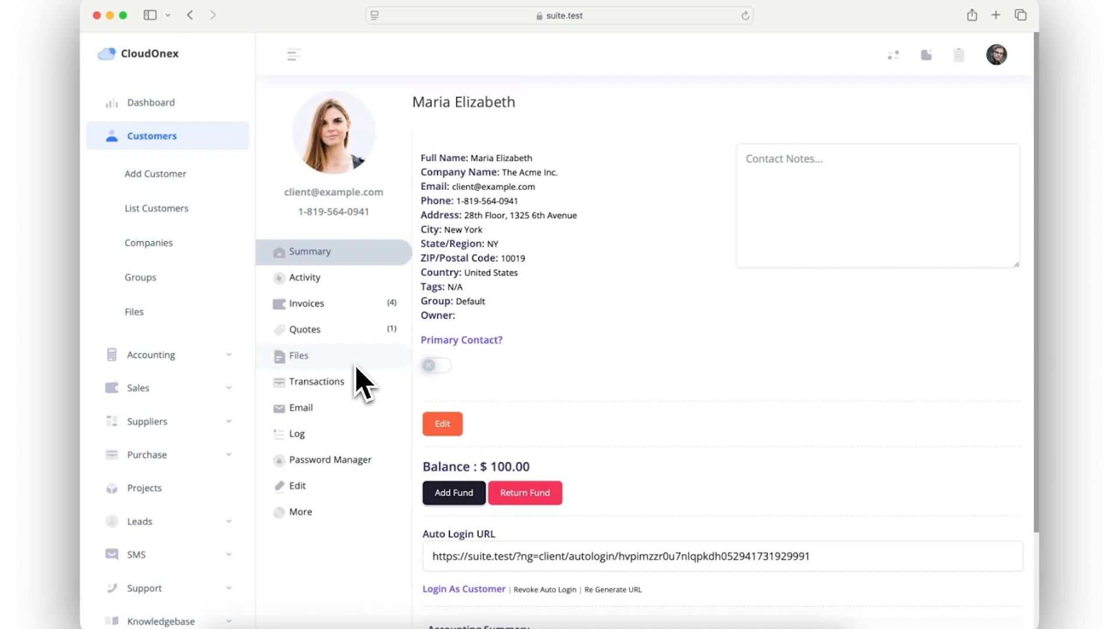
left_click(357, 366)
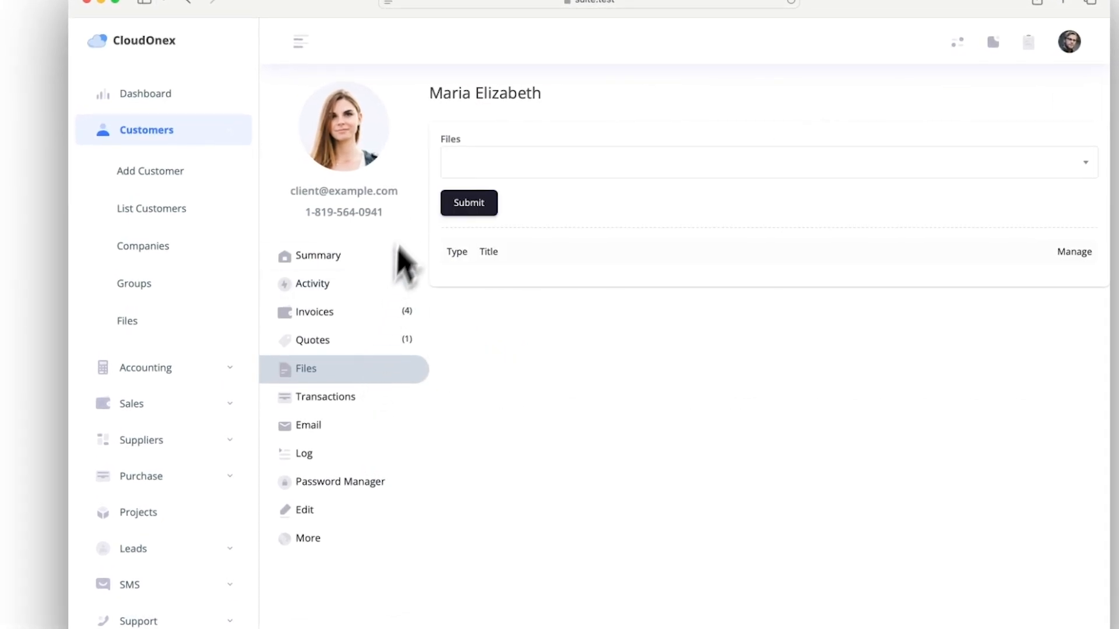
left_click(463, 163)
left_click(469, 166)
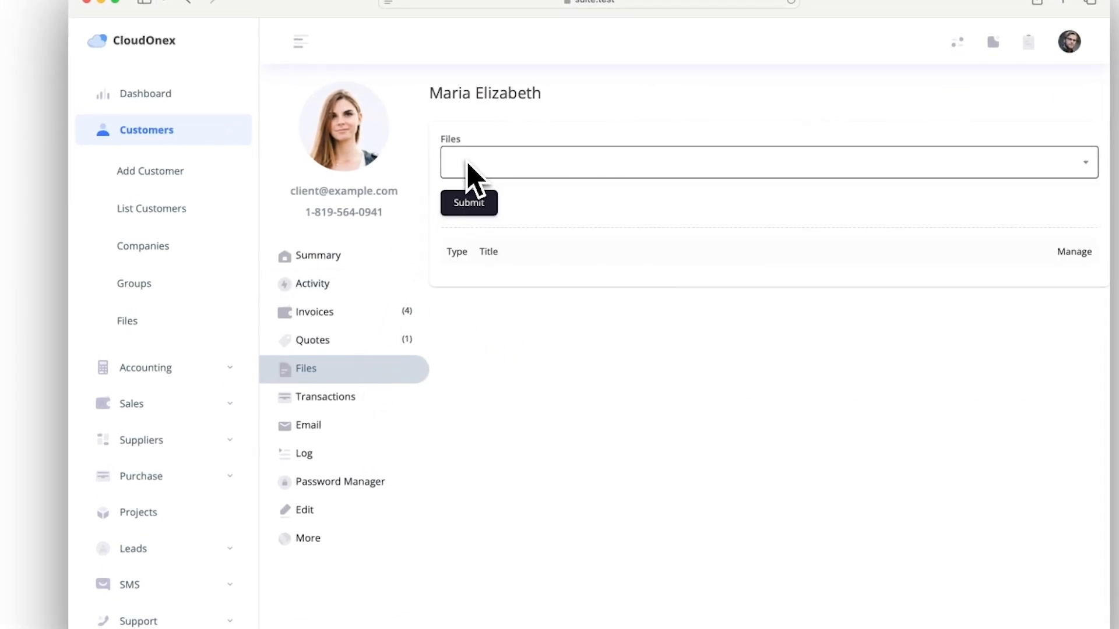
View the customer's $144.00 invoice from the profile's invoices and check its WhatsApp message options
left_click(343, 313)
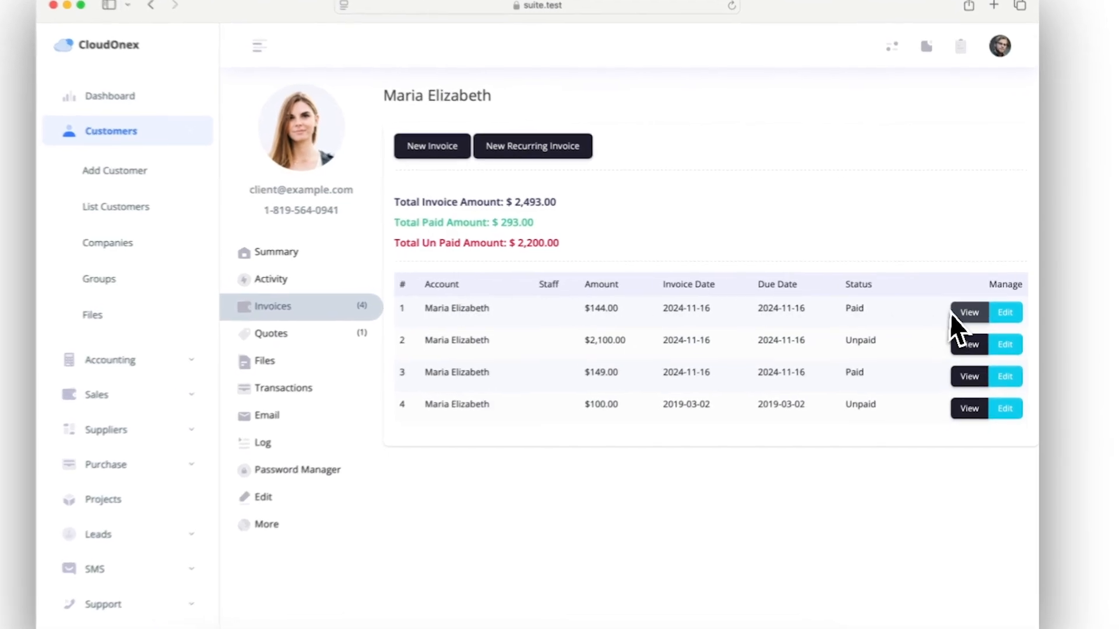
left_click(952, 313)
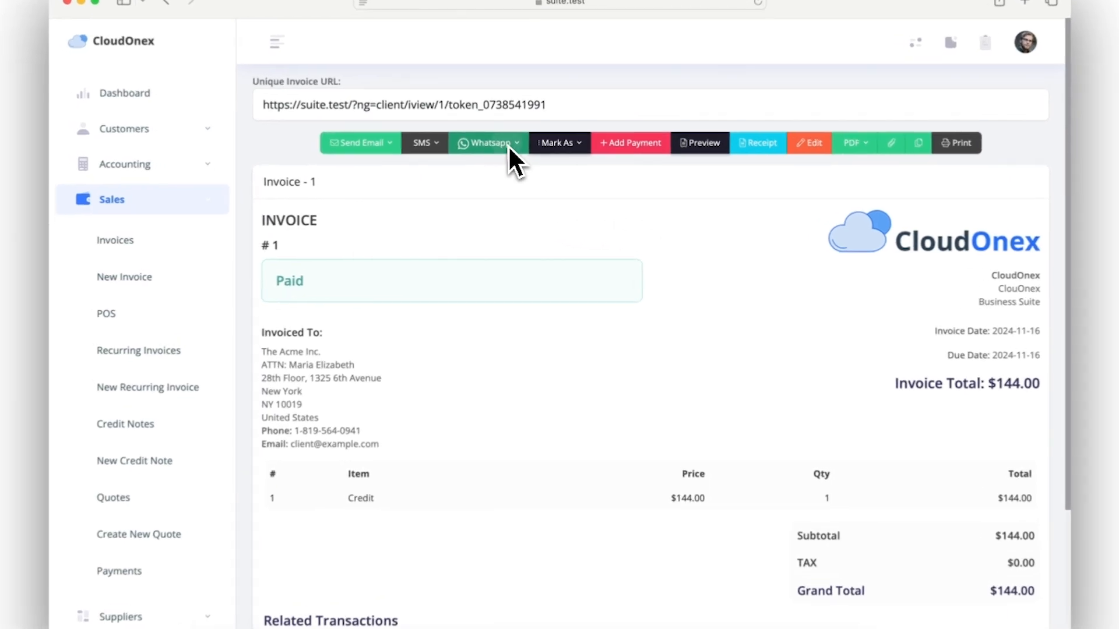
left_click(508, 145)
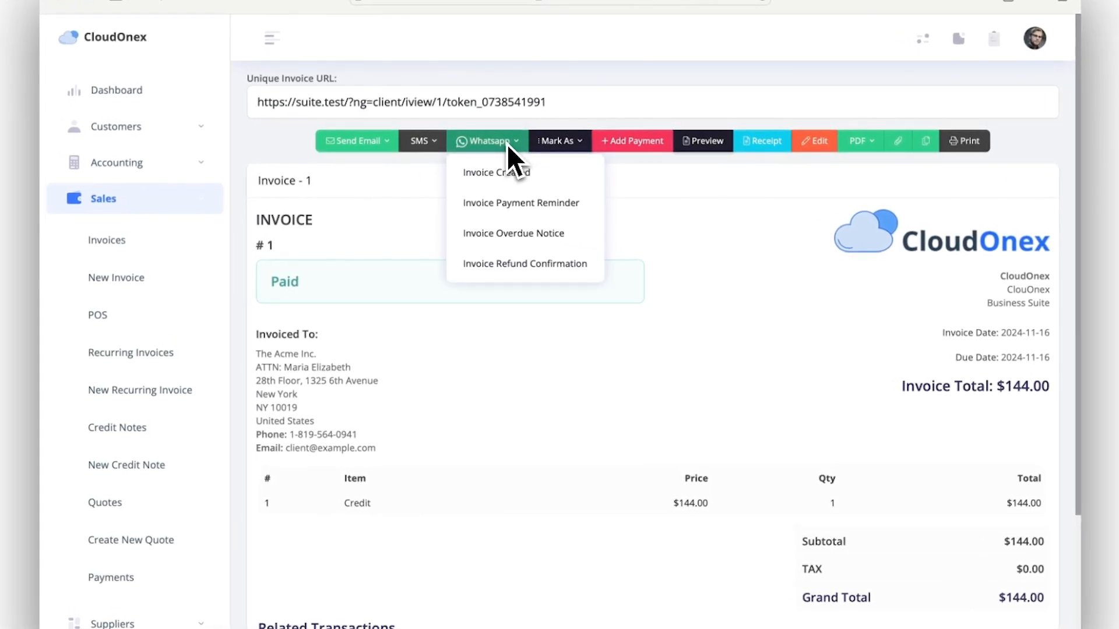
left_click(507, 145)
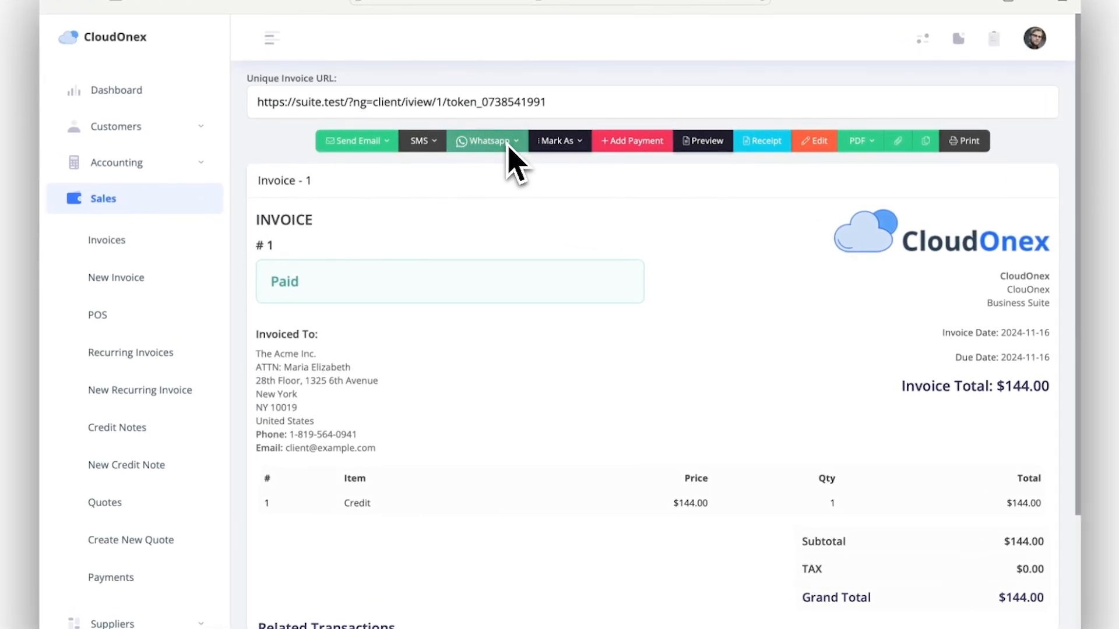
Preview the Invoice Created SMS for this invoice and dismiss the message form without sending
left_click(433, 144)
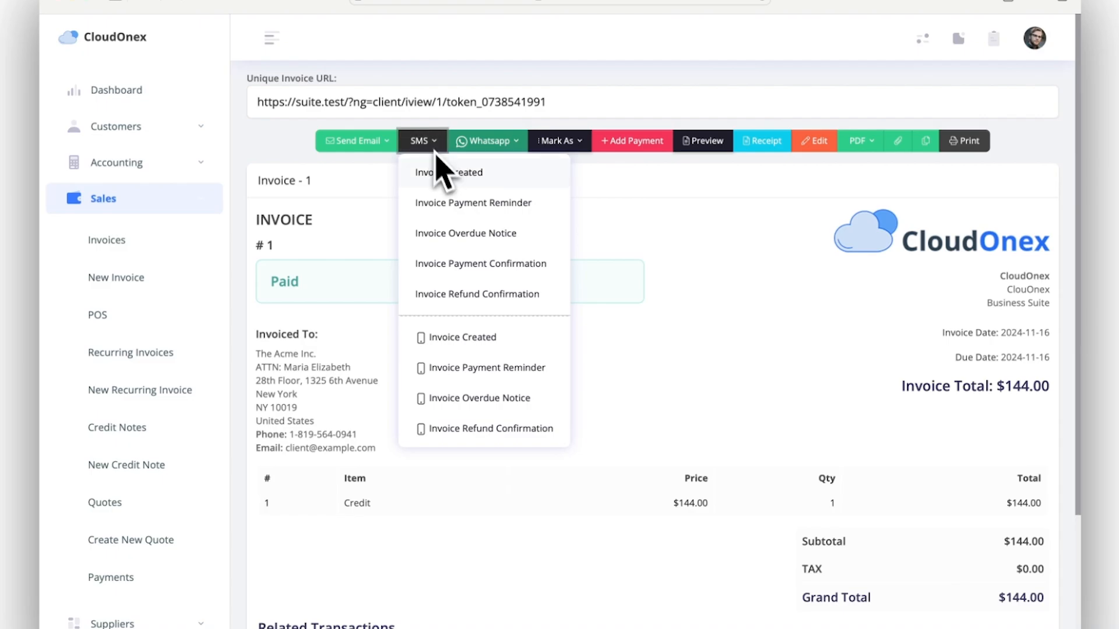
left_click(441, 175)
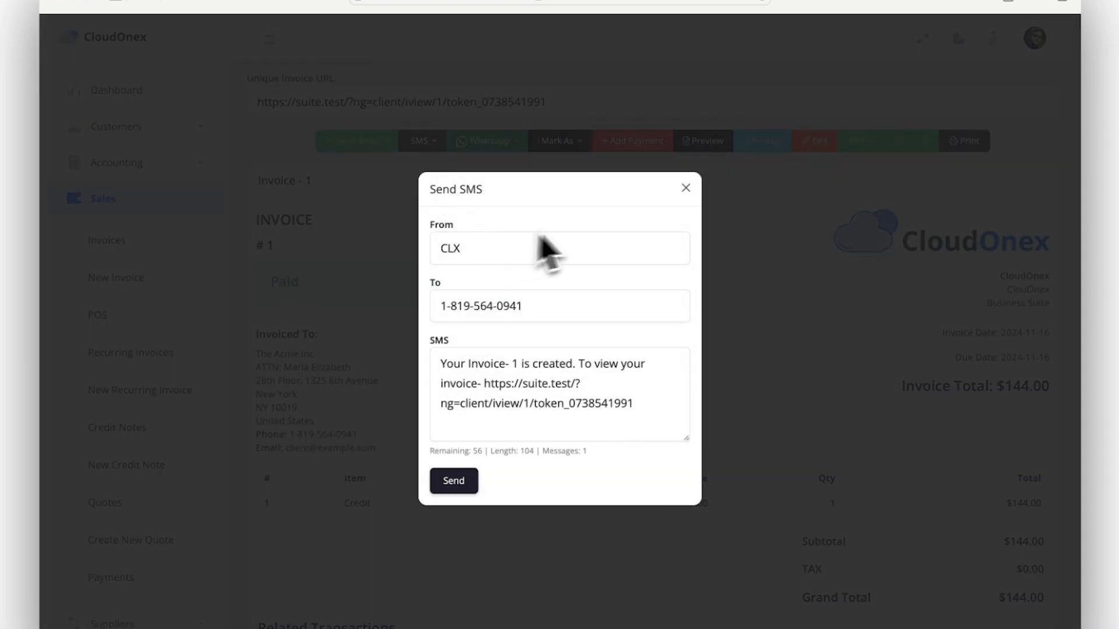
left_click(685, 195)
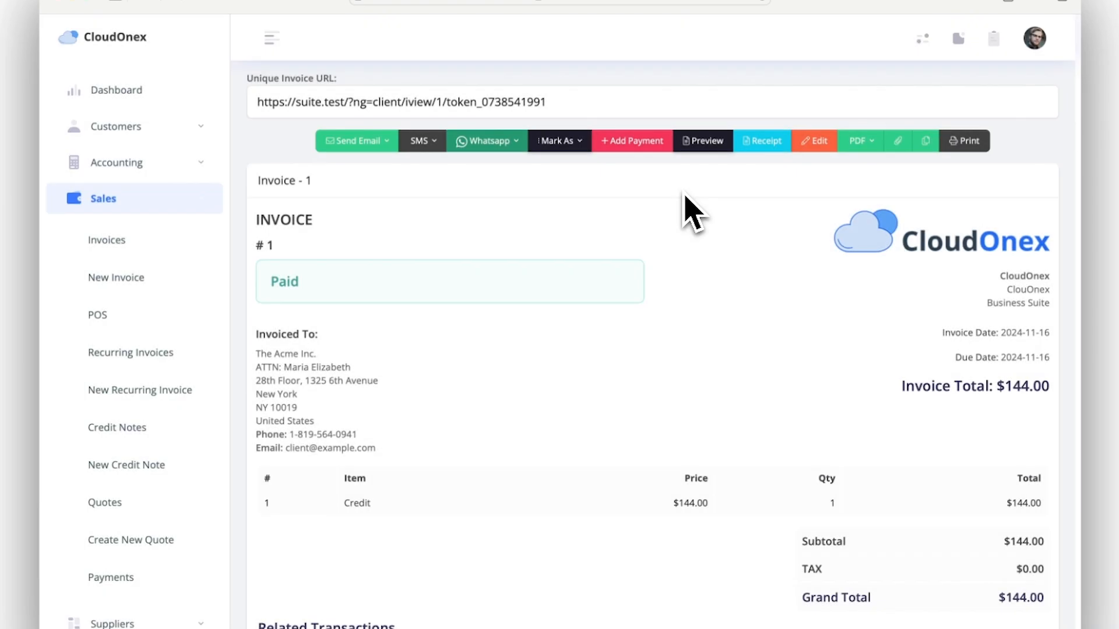